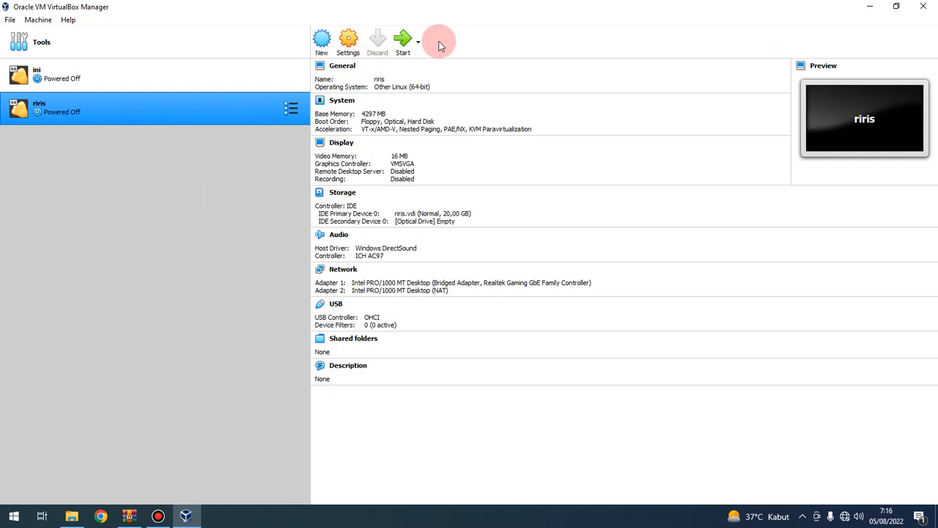
Step: Name the new machine 'trix' with type Linux and version Other Linux (64-bit)
{"action": "left_click", "coordinate": [324, 42]}
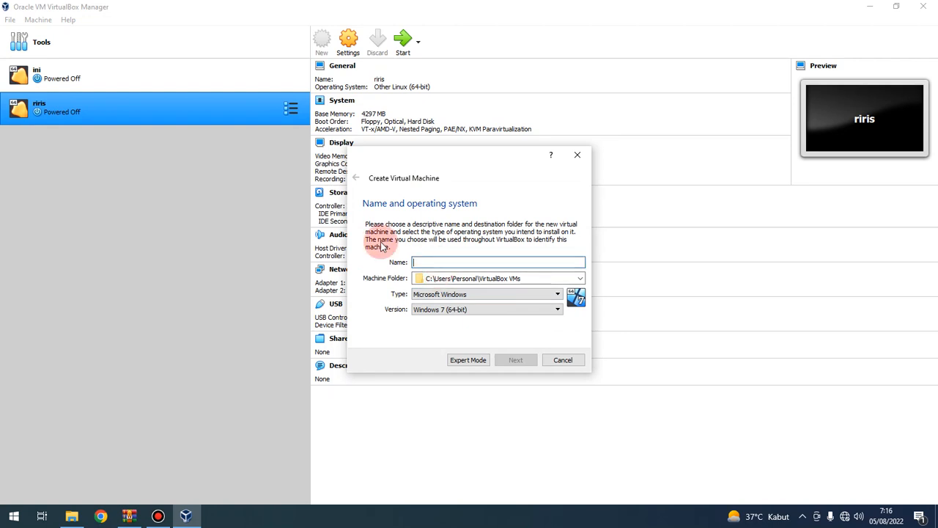
{"action": "type", "text": "trix"}
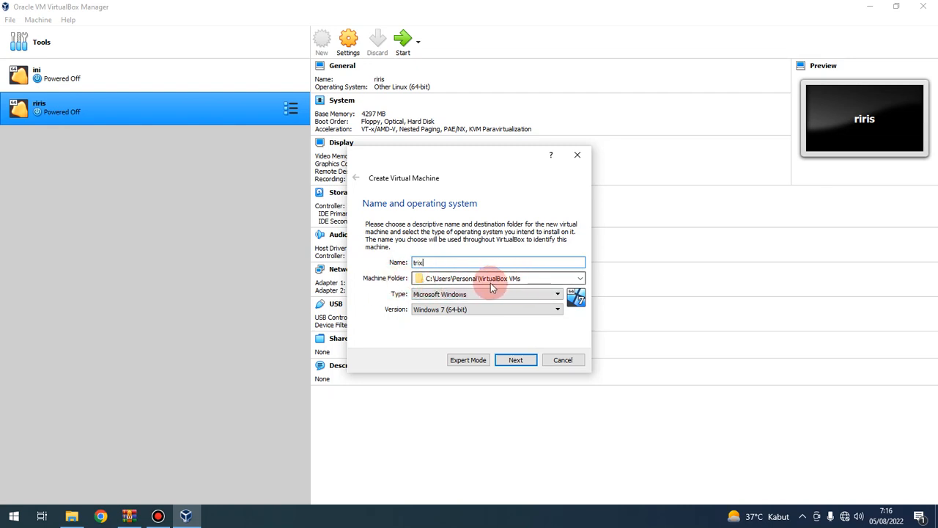
{"action": "left_click", "coordinate": [492, 295]}
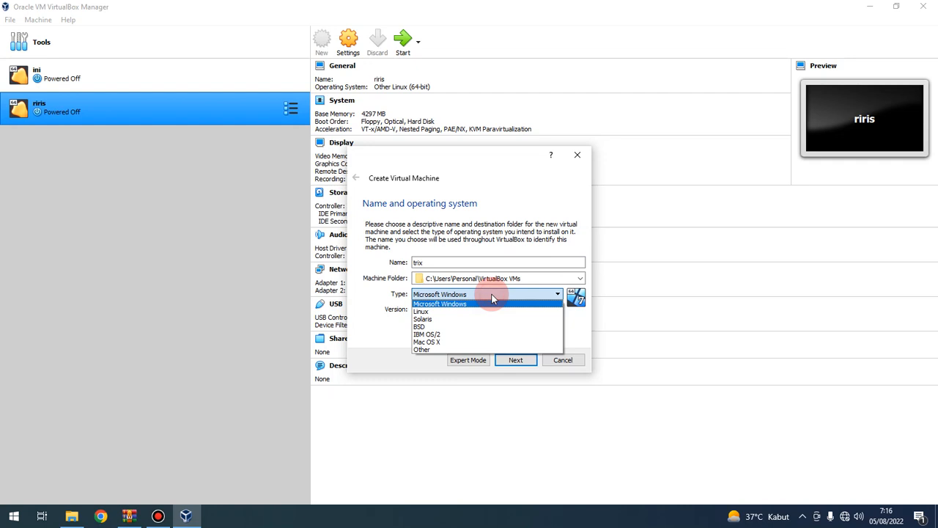
{"action": "left_click", "coordinate": [580, 280]}
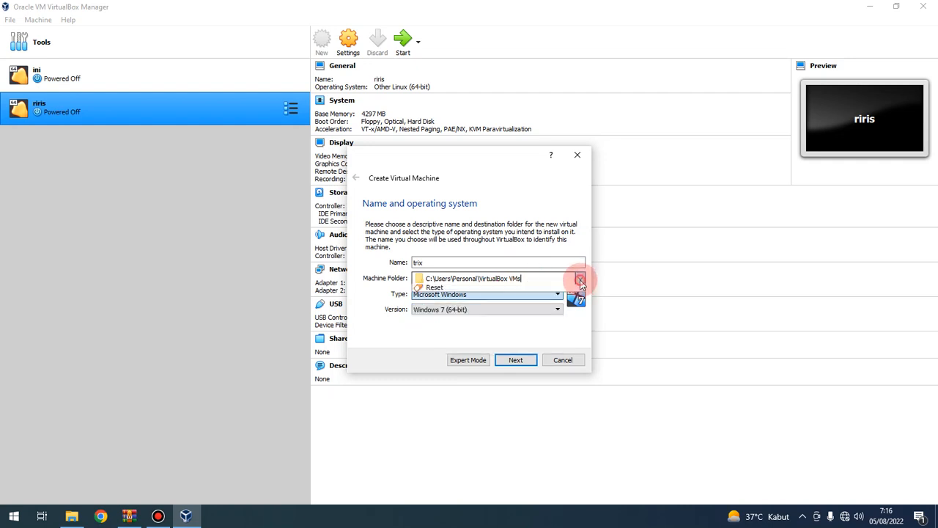
{"action": "left_click", "coordinate": [394, 283]}
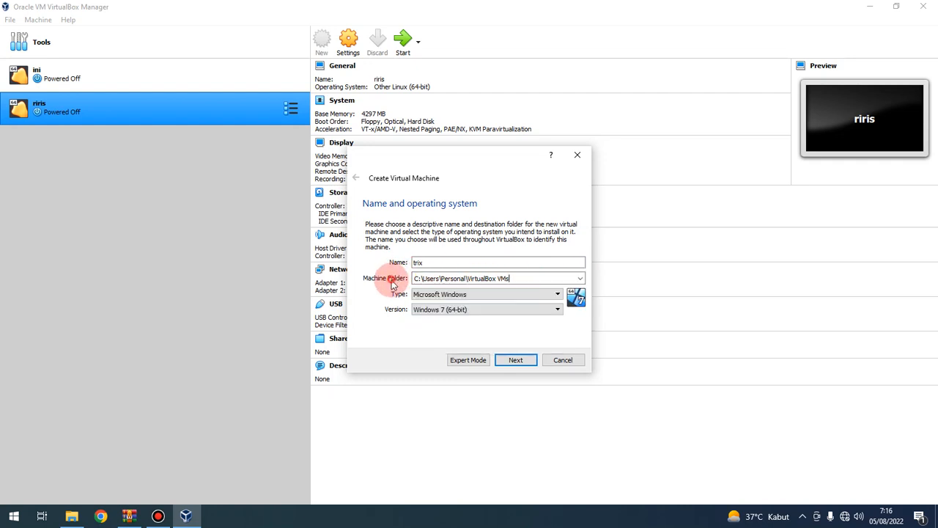
{"action": "left_click", "coordinate": [481, 294]}
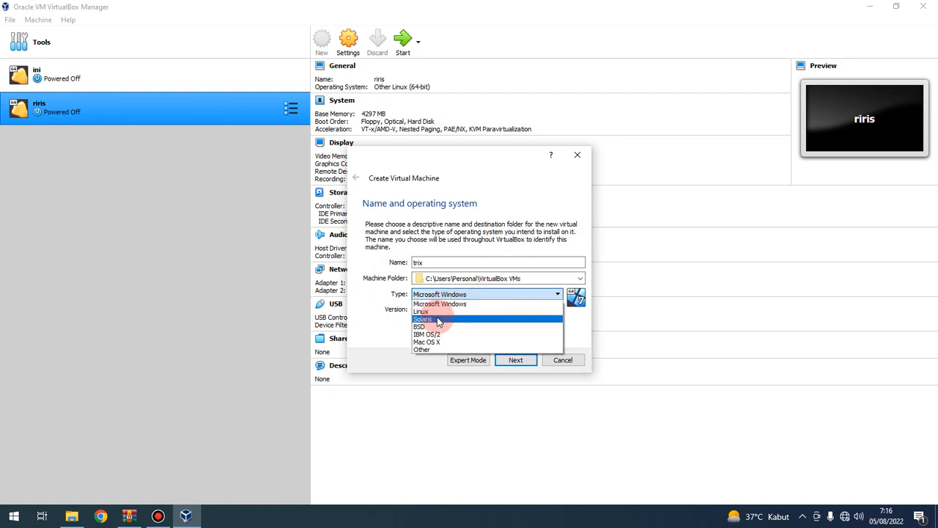
{"action": "left_click", "coordinate": [465, 311]}
{"action": "left_click", "coordinate": [486, 310]}
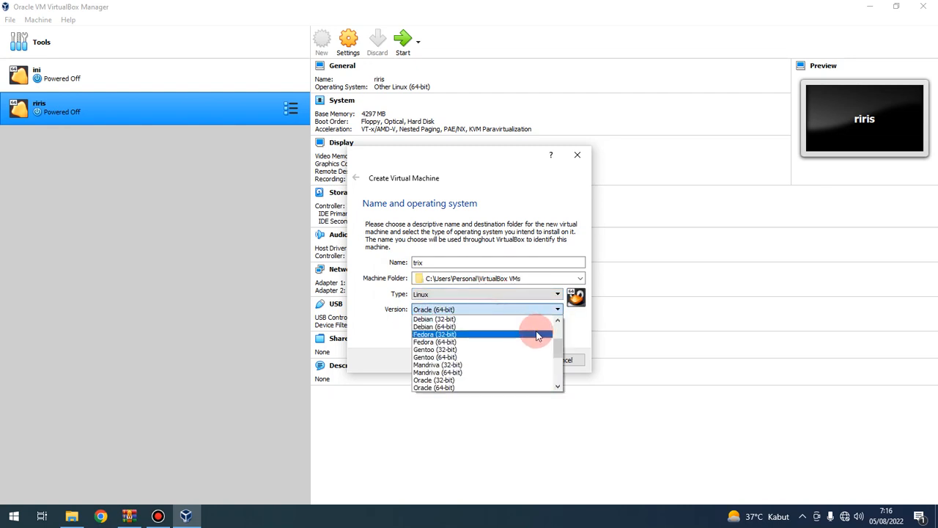
{"action": "left_click_drag", "start_coordinate": [561, 351], "coordinate": [555, 371]}
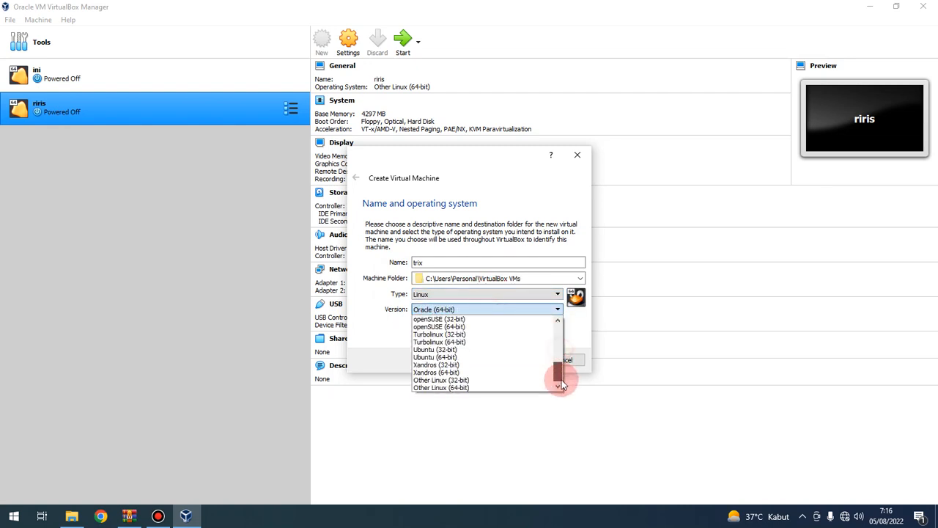
{"action": "left_click", "coordinate": [473, 391]}
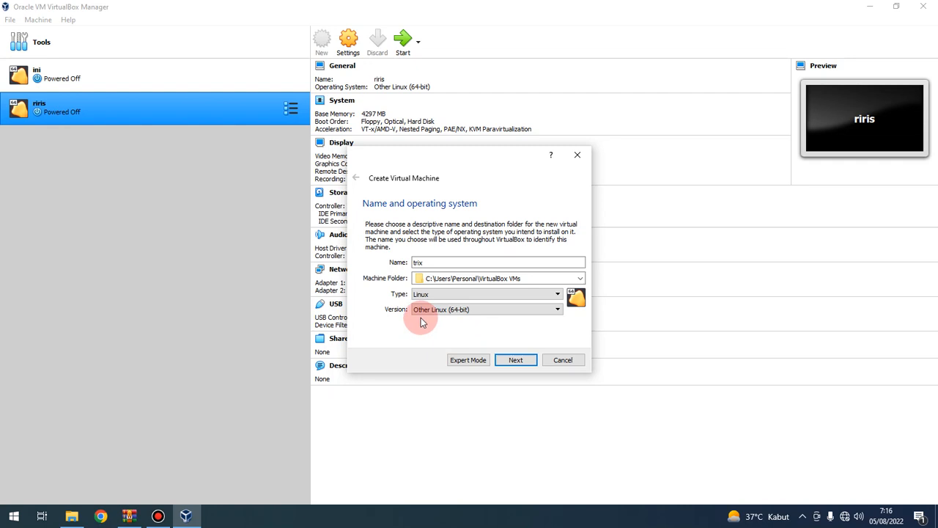
Step: Give the trix machine 4610 MB of memory
{"action": "left_click", "coordinate": [518, 362]}
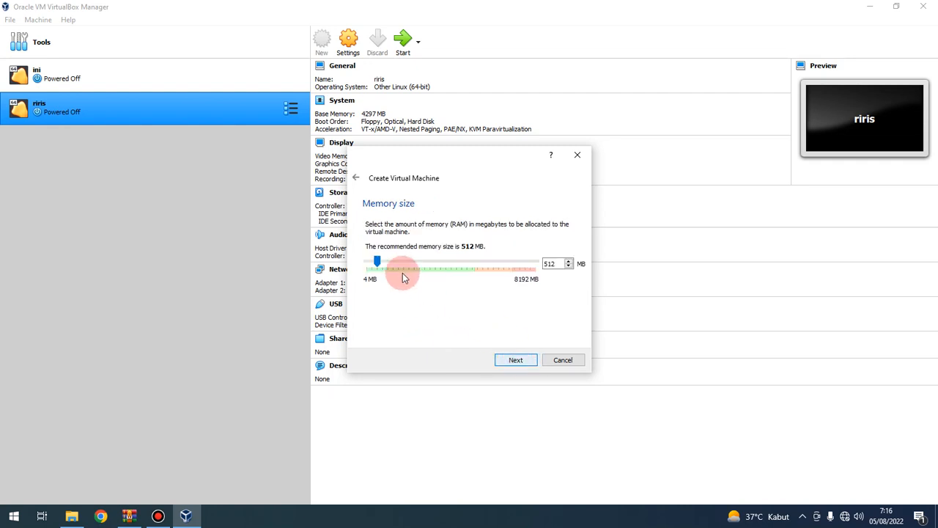
{"action": "left_click_drag", "start_coordinate": [411, 264], "coordinate": [443, 268]}
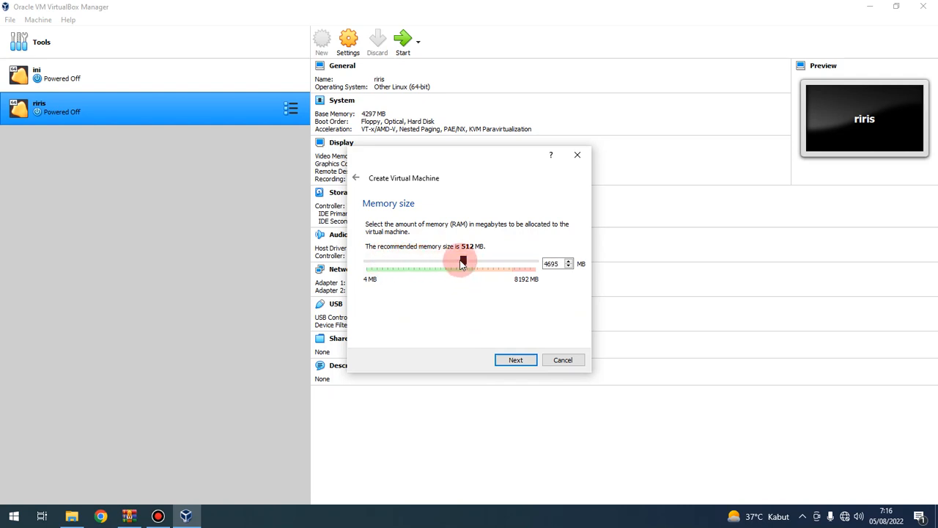
{"action": "left_click_drag", "start_coordinate": [464, 265], "coordinate": [473, 275]}
{"action": "left_click_drag", "start_coordinate": [465, 266], "coordinate": [463, 265]}
{"action": "left_click", "coordinate": [462, 264]}
{"action": "left_click_drag", "start_coordinate": [461, 261], "coordinate": [462, 262]}
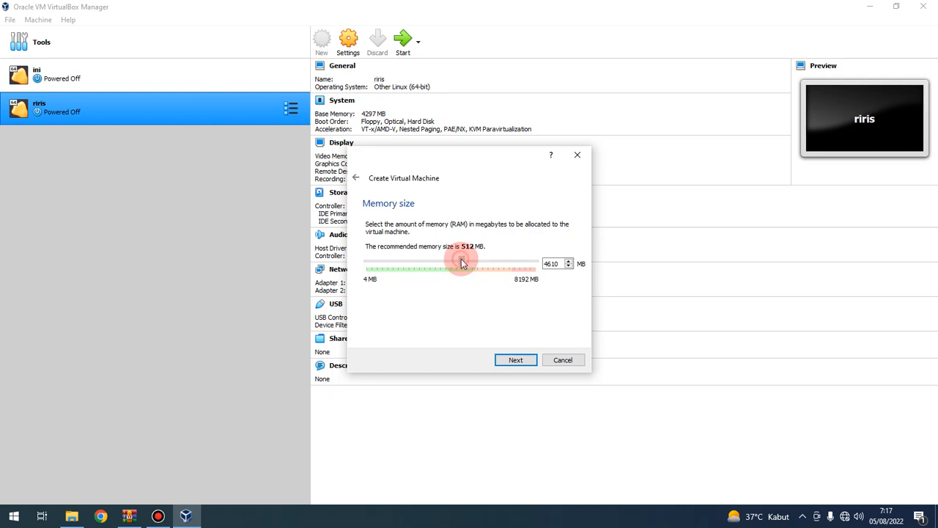
Step: Create a new 15,89 GB VDI hard disk and finish creating trix
{"action": "left_click", "coordinate": [518, 360]}
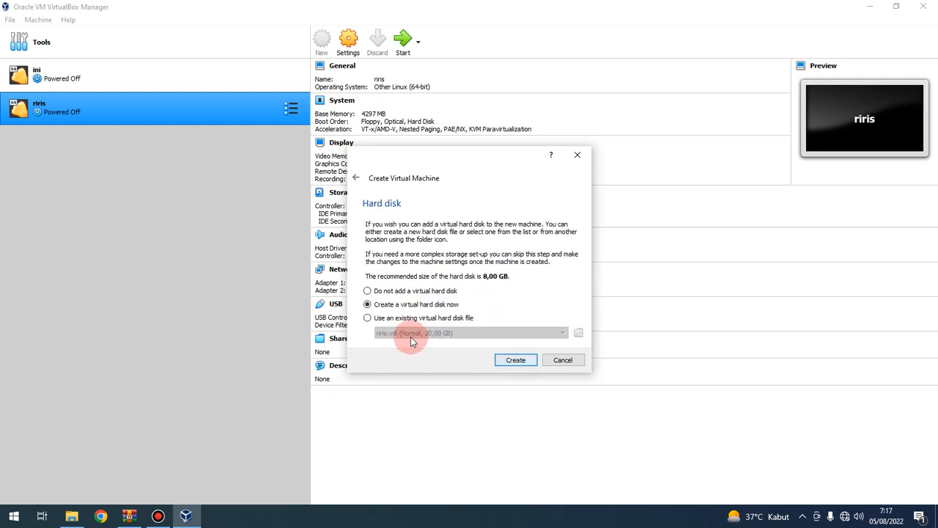
{"action": "left_click", "coordinate": [525, 365]}
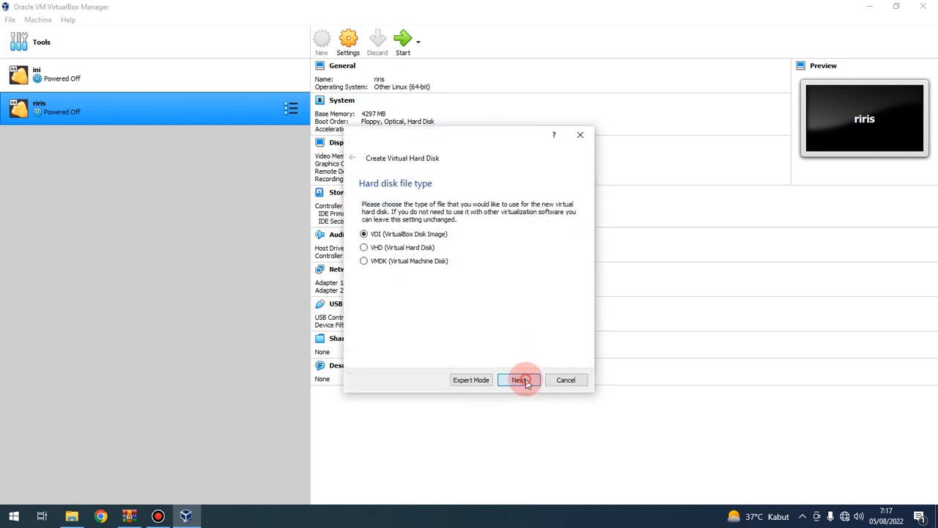
{"action": "left_click", "coordinate": [522, 380]}
{"action": "left_click", "coordinate": [522, 380]}
{"action": "left_click", "coordinate": [457, 266]}
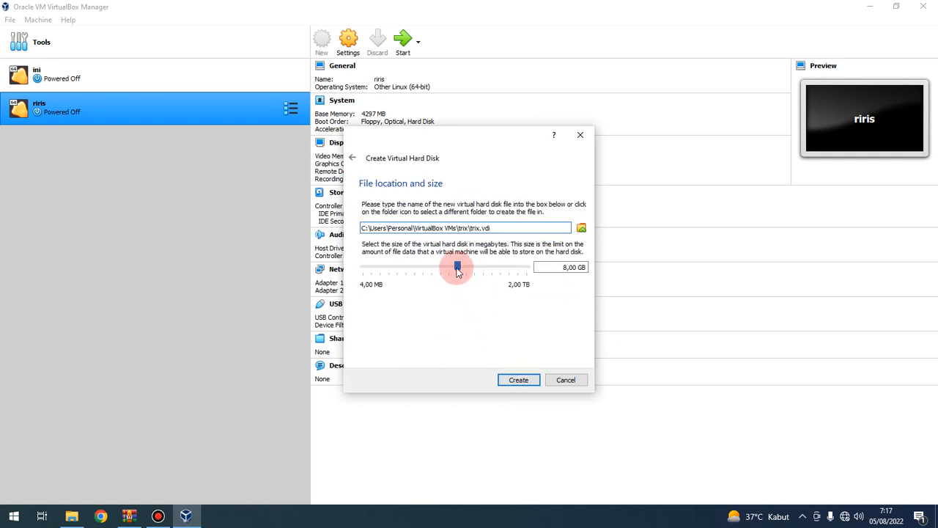
{"action": "left_click_drag", "start_coordinate": [458, 267], "coordinate": [468, 264]}
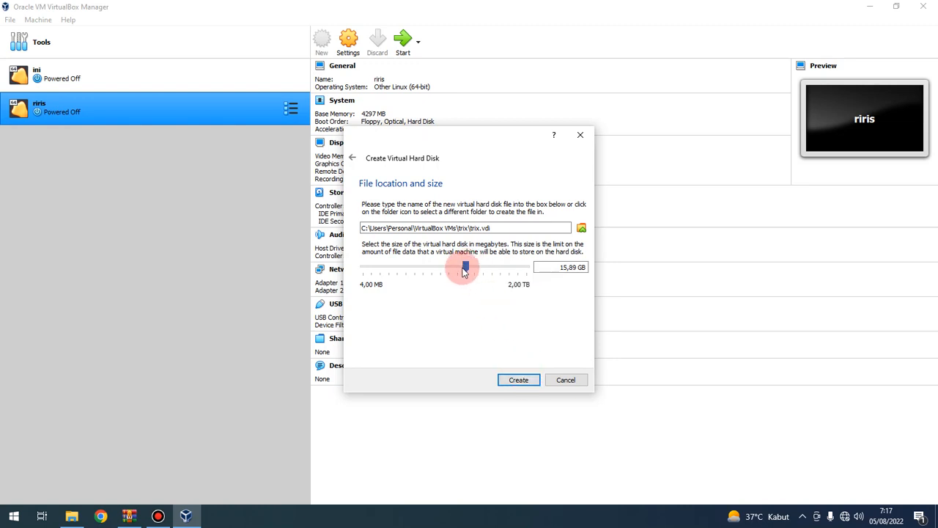
{"action": "left_click", "coordinate": [522, 380]}
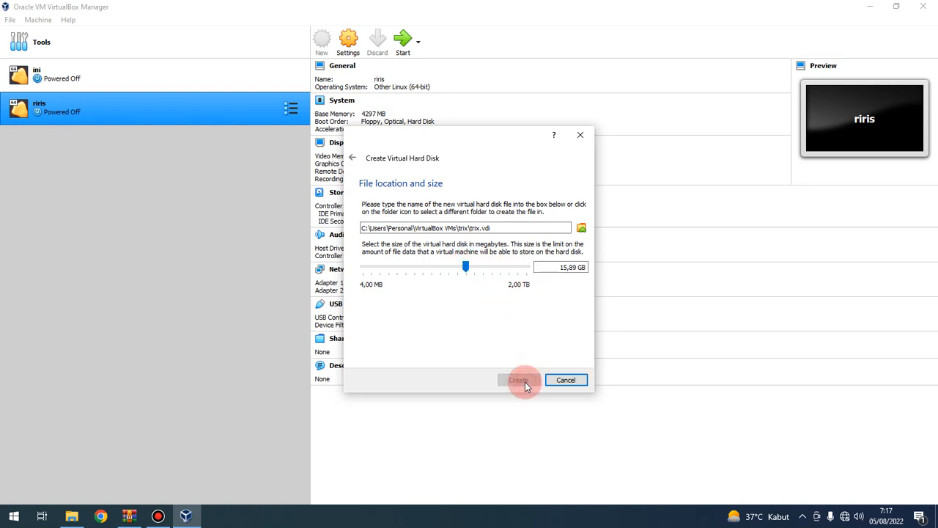
Step: Bridge trix's Adapter 1 to the Realtek Gaming GbE Family Controller, then go to Storage
{"action": "left_click", "coordinate": [350, 44]}
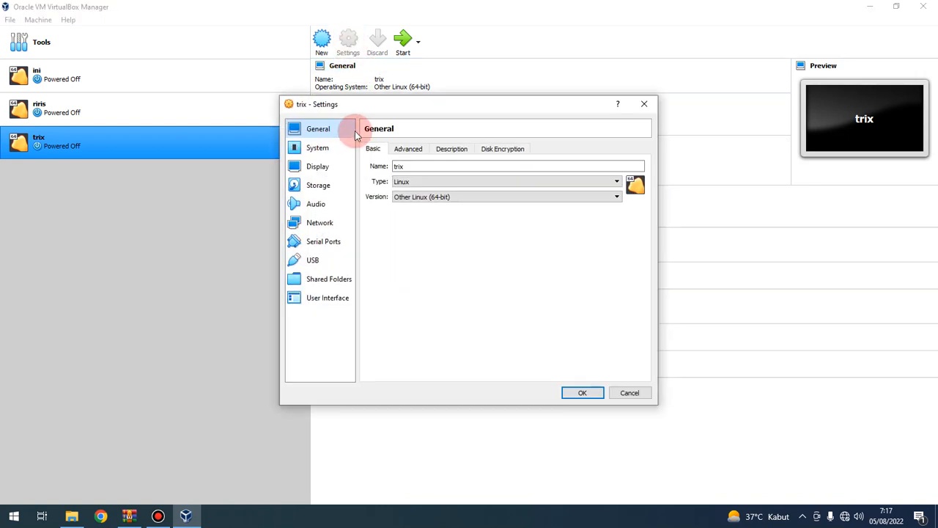
{"action": "left_click", "coordinate": [320, 223]}
{"action": "left_click", "coordinate": [465, 179]}
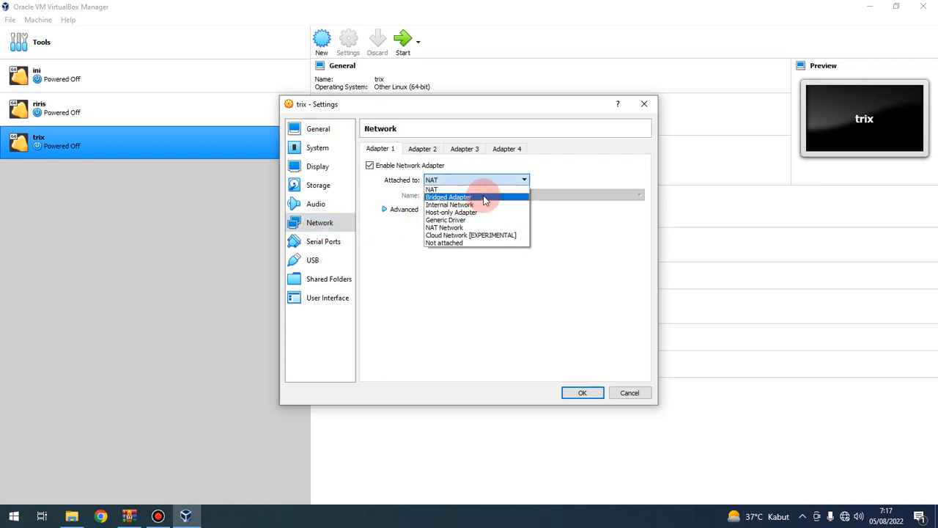
{"action": "left_click", "coordinate": [480, 197]}
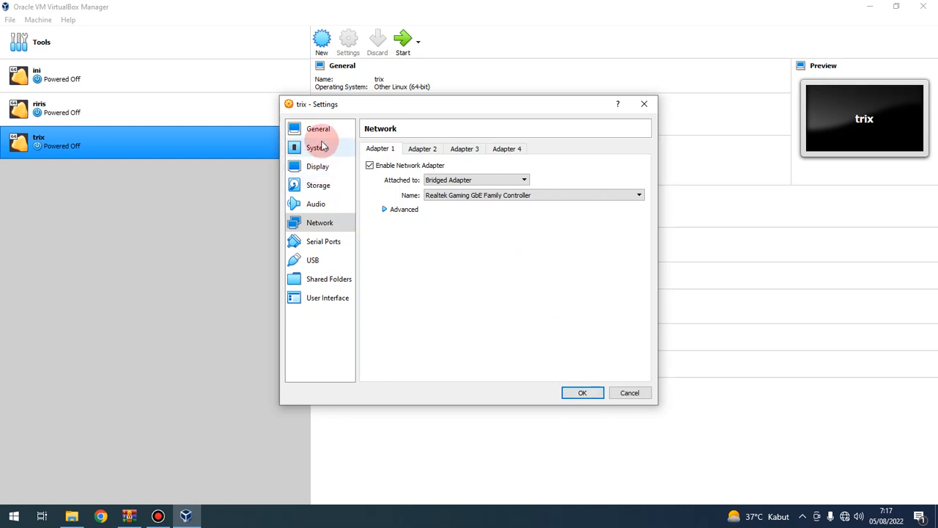
{"action": "left_click", "coordinate": [322, 185]}
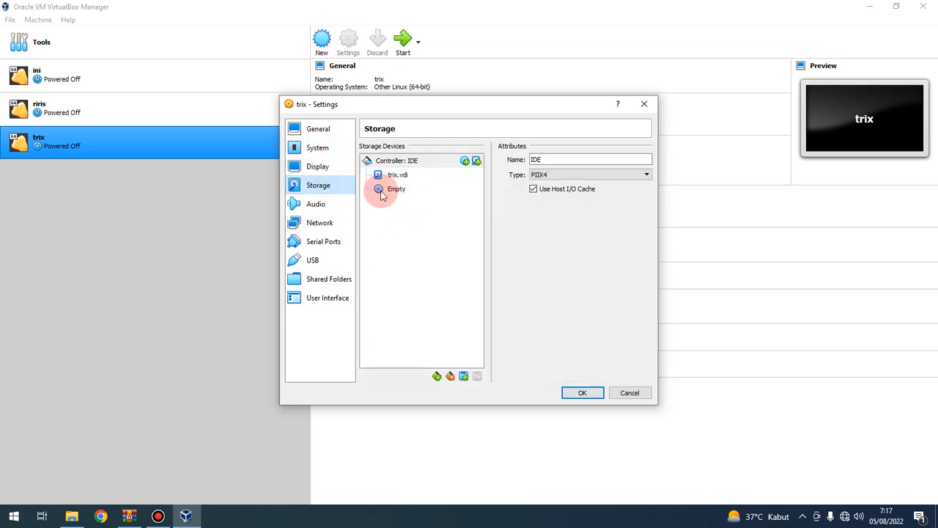
Step: Load trixbox-2.8.0.4.iso into trix's optical drive and save the settings
{"action": "left_click", "coordinate": [394, 192]}
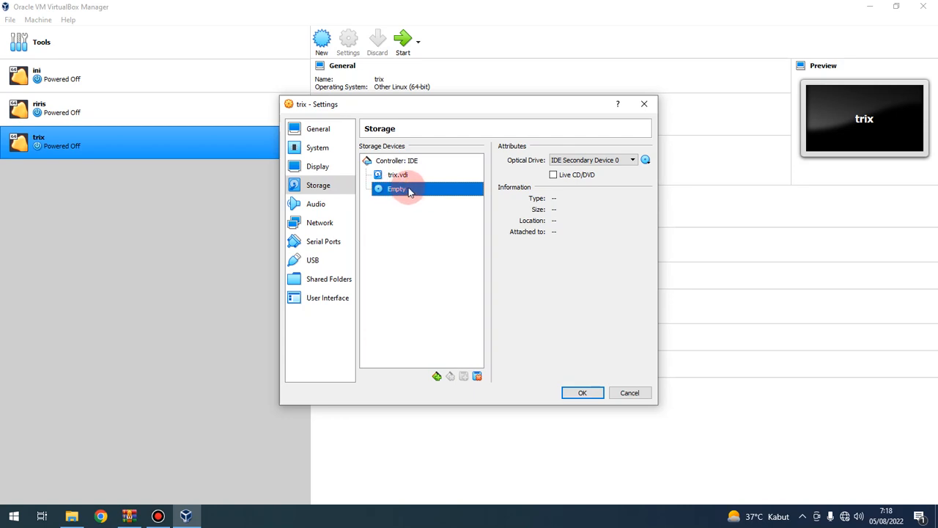
{"action": "left_click", "coordinate": [646, 160]}
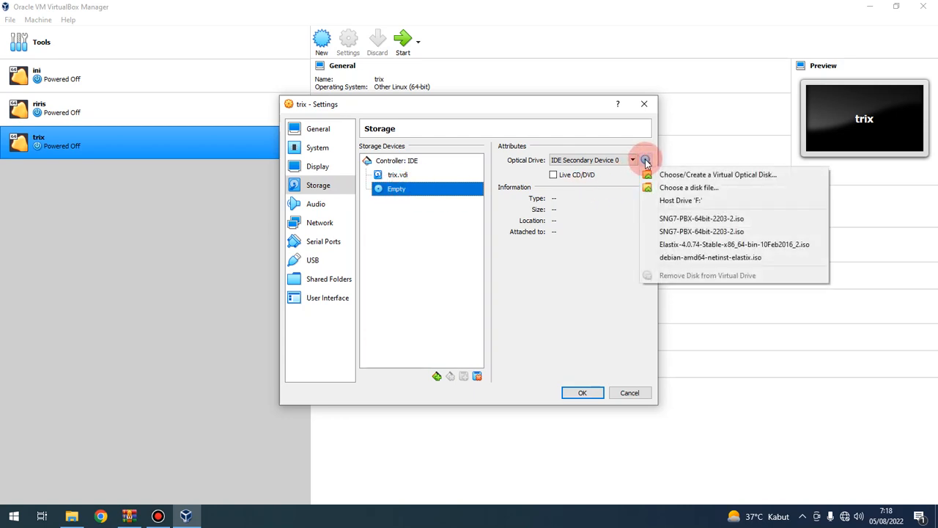
{"action": "left_click", "coordinate": [708, 200]}
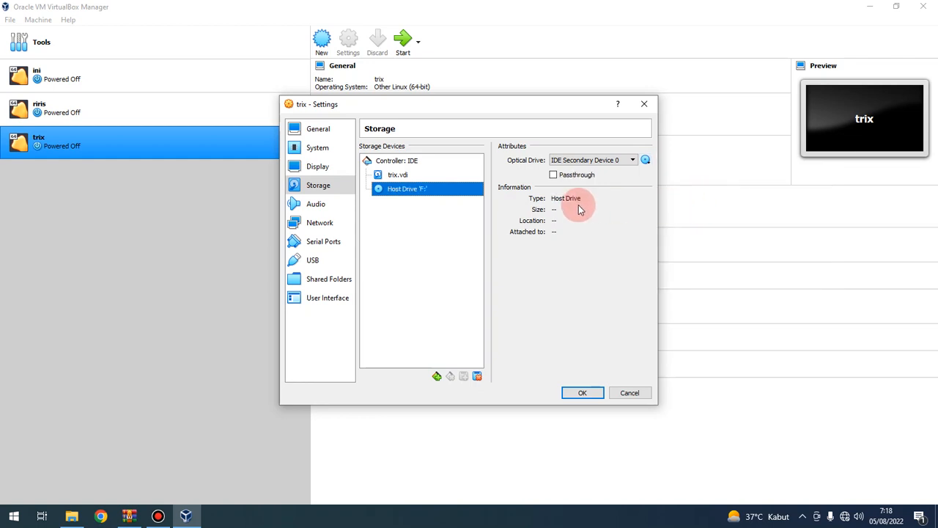
{"action": "left_click", "coordinate": [647, 161]}
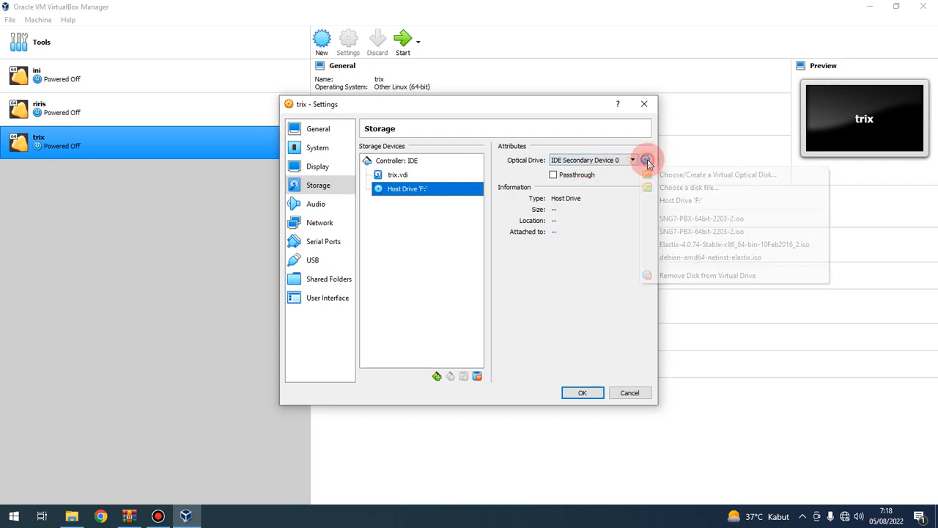
{"action": "left_click", "coordinate": [700, 188]}
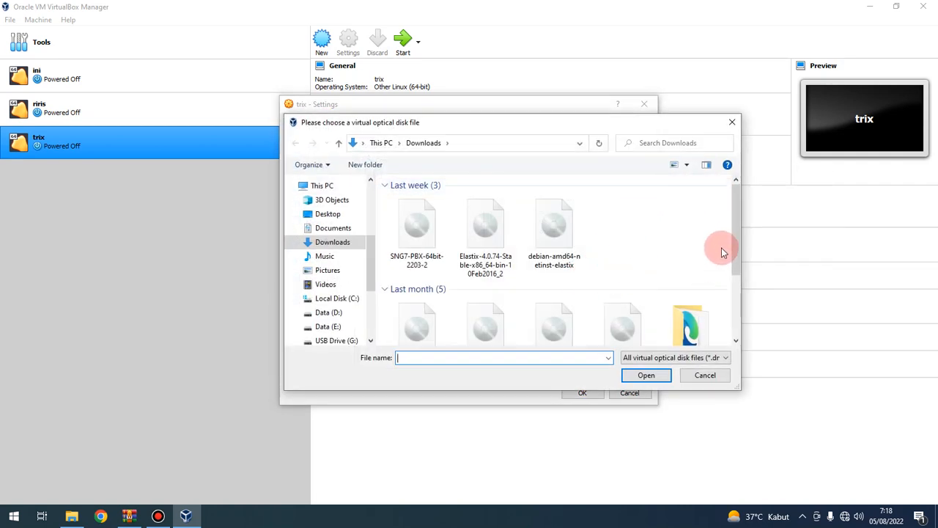
{"action": "left_click_drag", "start_coordinate": [734, 234], "coordinate": [739, 278]}
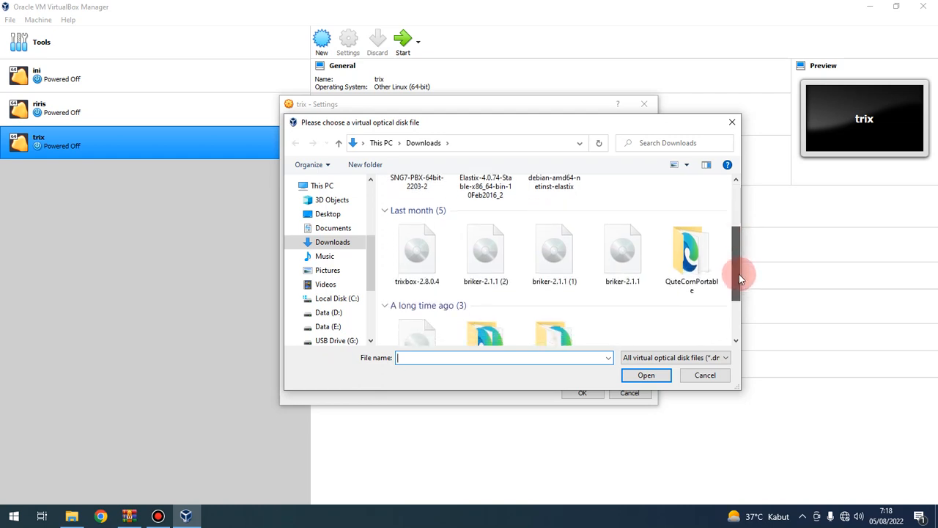
{"action": "left_click", "coordinate": [417, 253]}
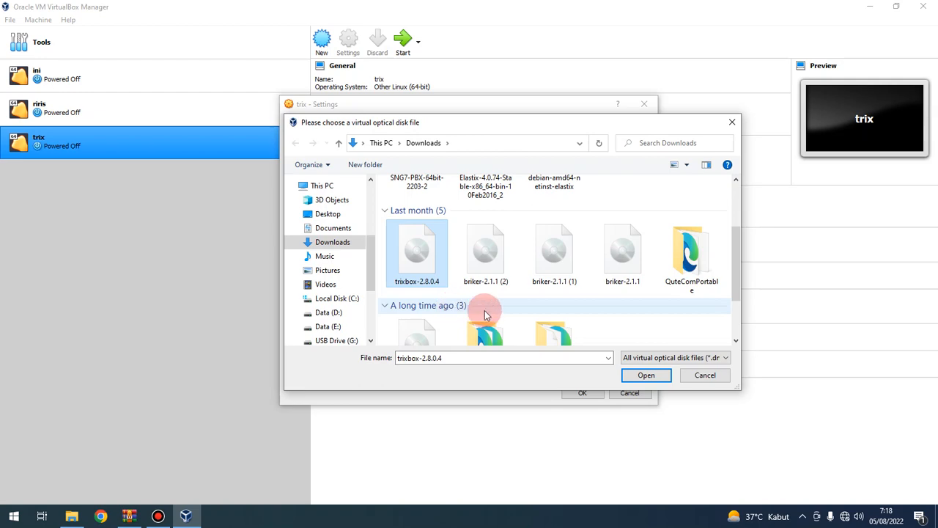
{"action": "left_click", "coordinate": [662, 377]}
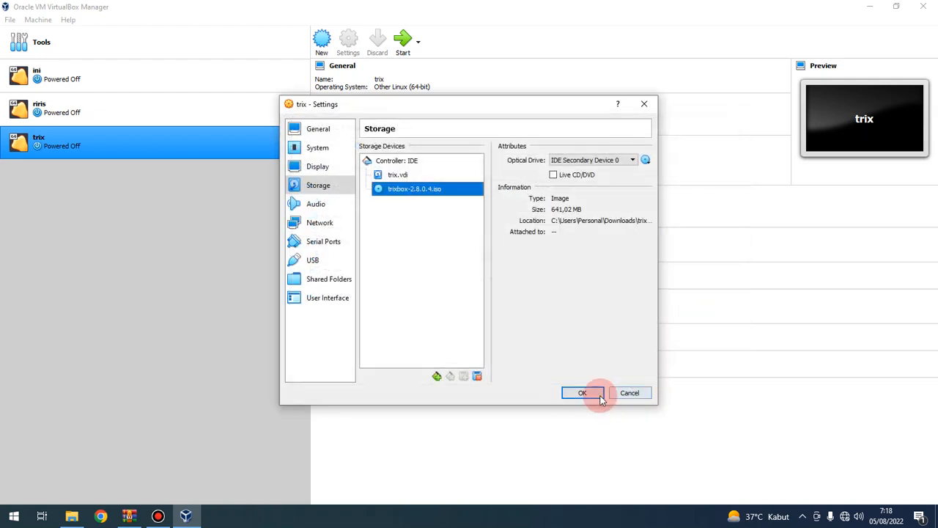
{"action": "left_click", "coordinate": [596, 398]}
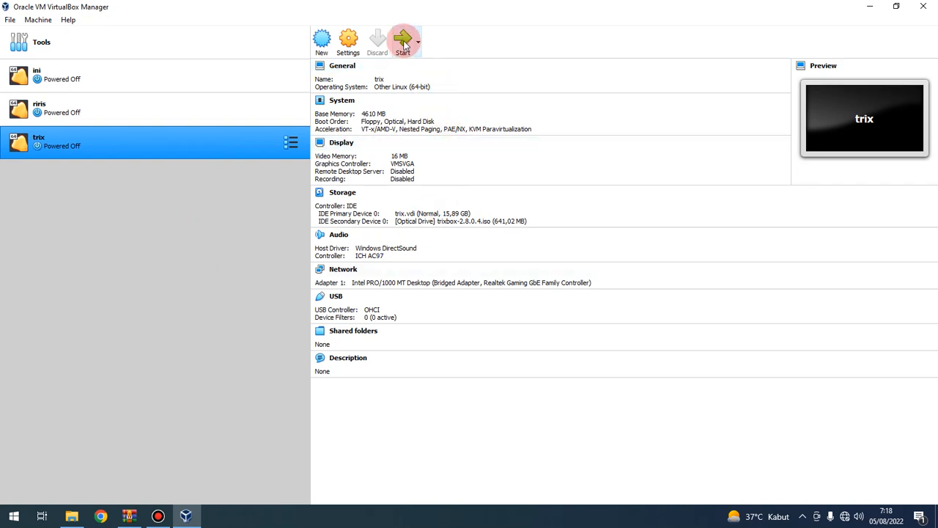
Step: Start trix, boot the trixbox installer, and dismiss the keyboard and mouse notices
{"action": "left_click", "coordinate": [406, 43]}
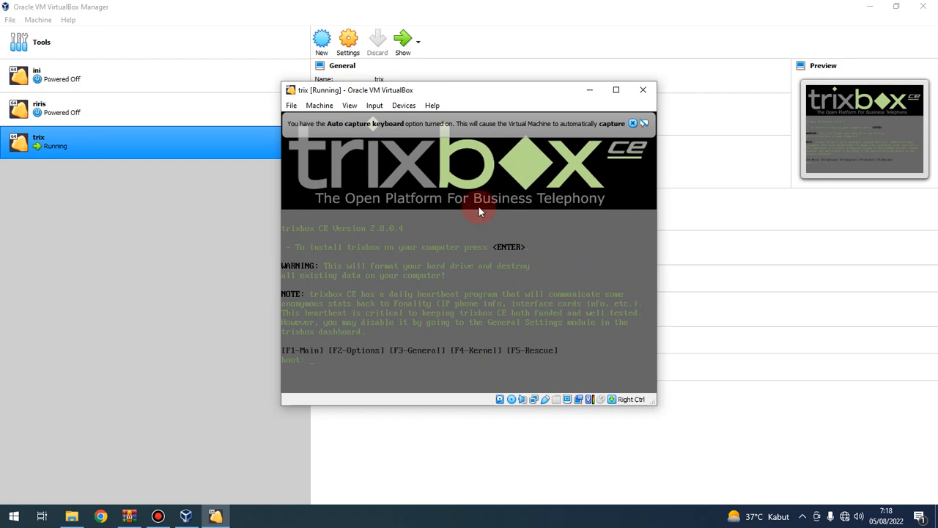
{"action": "left_click", "coordinate": [557, 224]}
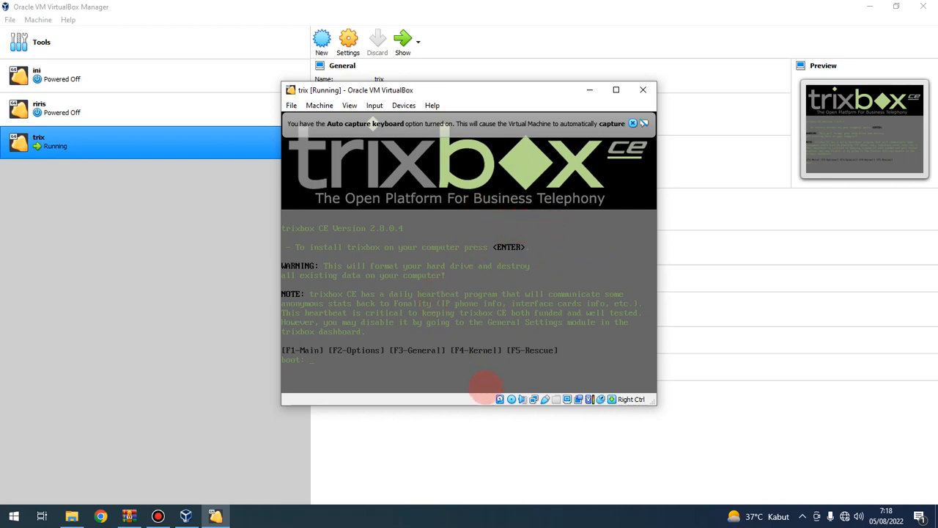
{"action": "key", "text": "Return"}
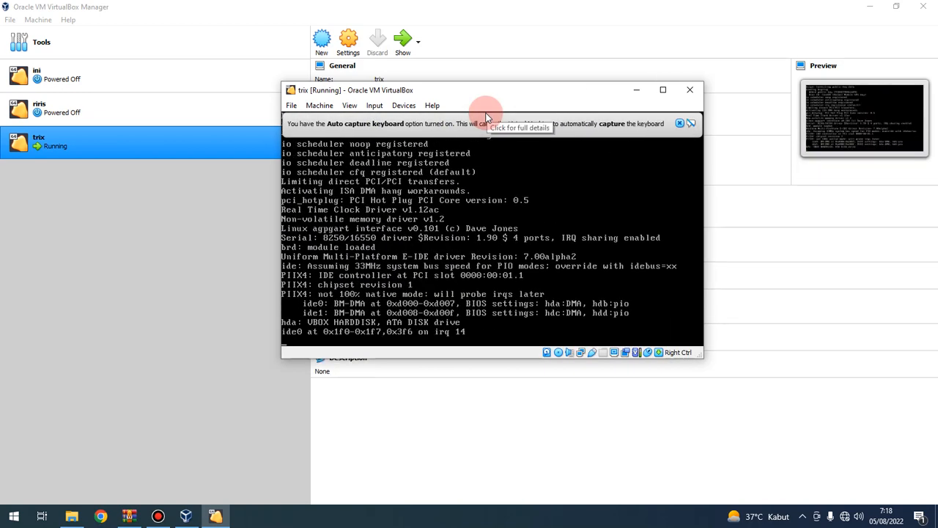
{"action": "left_click", "coordinate": [679, 124]}
{"action": "left_click", "coordinate": [680, 123]}
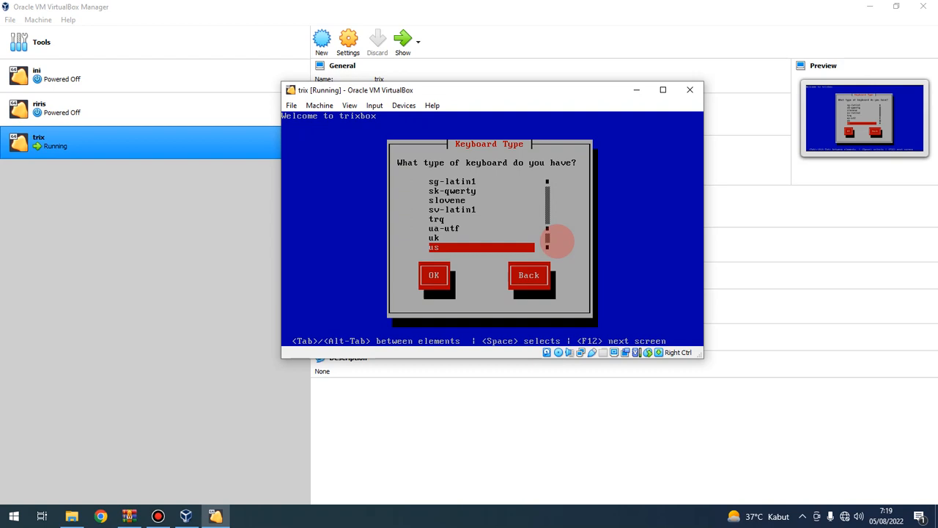
Step: Accept the us keyboard layout and choose Asia/Jakarta as the time zone
{"action": "key", "text": "Tab"}
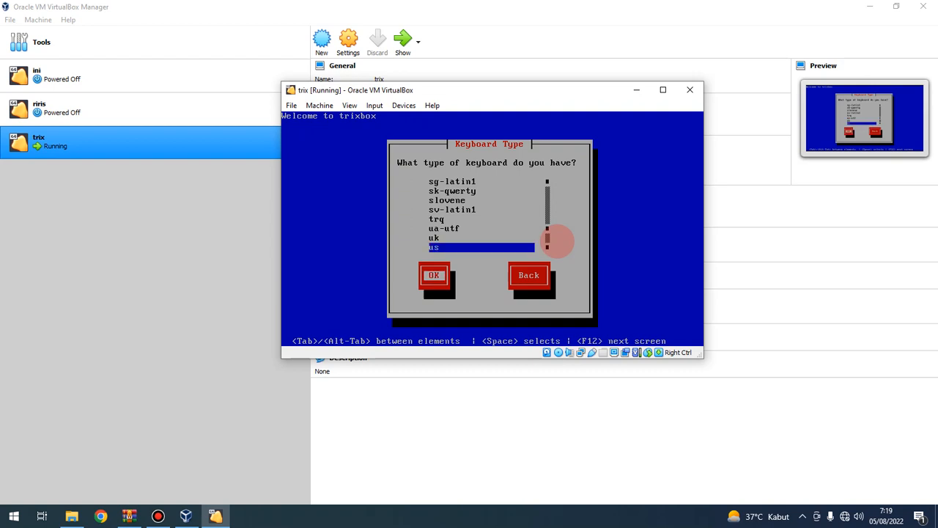
{"action": "key", "text": "Return"}
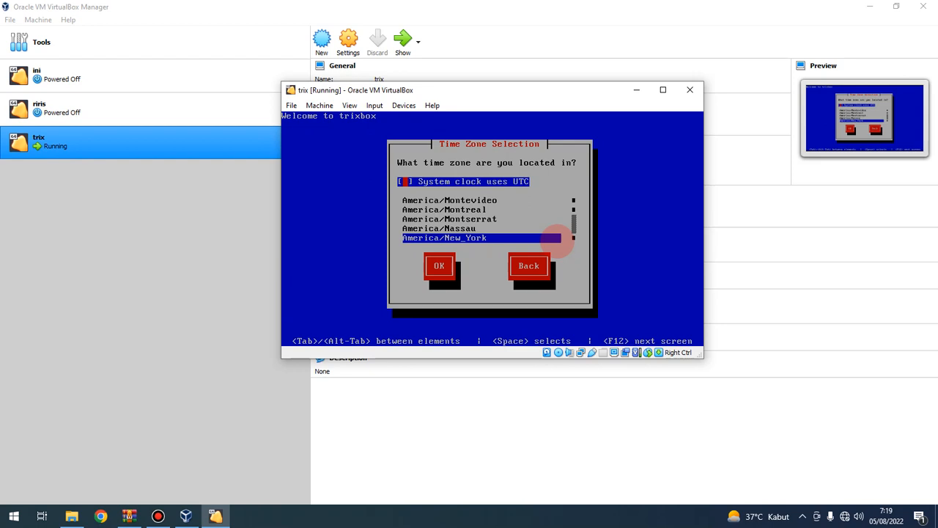
{"action": "key", "text": "Tab"}
{"action": "key", "text": "Down"}
{"action": "key", "text": "Down"}
{"action": "key", "text": "Down"}
{"action": "key", "text": "Down"}
{"action": "key", "text": "Down"}
{"action": "key", "text": "Down"}
{"action": "key", "text": "Down"}
{"action": "key", "text": "Down"}
{"action": "key", "text": "Down"}
{"action": "key", "text": "Down"}
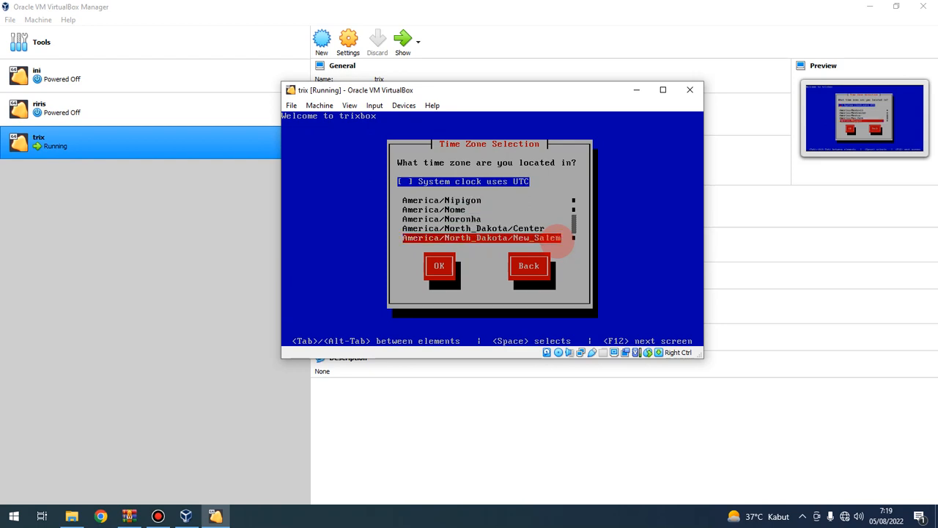
{"action": "key", "text": "Down"}
{"action": "key", "text": "Down"}
{"action": "key", "text": "Down"}
{"action": "key", "text": "Down"}
{"action": "key", "text": "Down"}
{"action": "key", "text": "Down"}
{"action": "key", "text": "Down"}
{"action": "key", "text": "Down"}
{"action": "key", "text": "Down"}
{"action": "key", "text": "Down"}
{"action": "key", "text": "Down"}
{"action": "key", "text": "Down"}
{"action": "key", "text": "Down"}
{"action": "key", "text": "Down"}
{"action": "key", "text": "Down"}
{"action": "key", "text": "Down"}
{"action": "key", "text": "Down"}
{"action": "key", "text": "Down"}
{"action": "key", "text": "Down"}
{"action": "key", "text": "Down"}
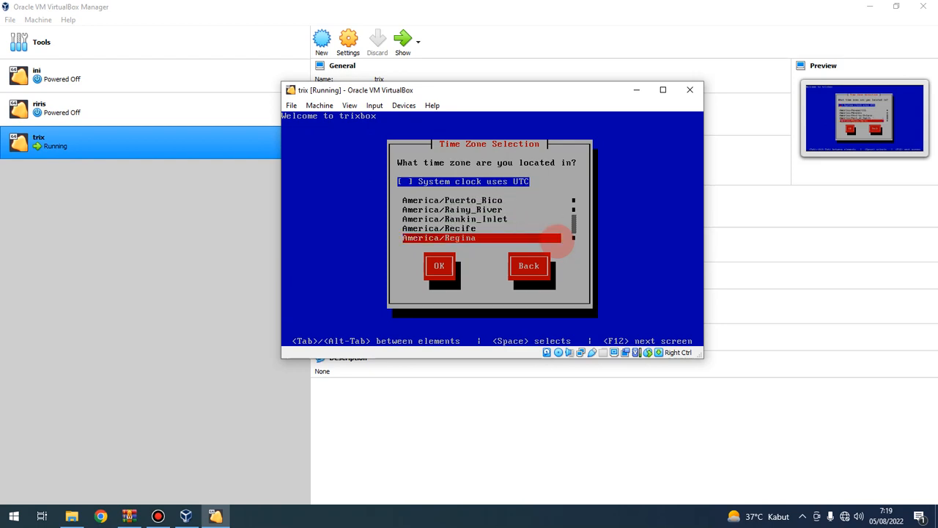
{"action": "key", "text": "Down"}
{"action": "key", "text": "Down"}
{"action": "key", "text": "Down"}
{"action": "key", "text": "Down"}
{"action": "key", "text": "Down"}
{"action": "key", "text": "Down"}
{"action": "key", "text": "Down"}
{"action": "key", "text": "Down"}
{"action": "key", "text": "Down"}
{"action": "key", "text": "Down"}
{"action": "key", "text": "Down"}
{"action": "key", "text": "Down"}
{"action": "key", "text": "Down"}
{"action": "key", "text": "Down"}
{"action": "key", "text": "Down"}
{"action": "key", "text": "Down"}
{"action": "key", "text": "Down"}
{"action": "key", "text": "Down"}
{"action": "key", "text": "Down"}
{"action": "key", "text": "Down"}
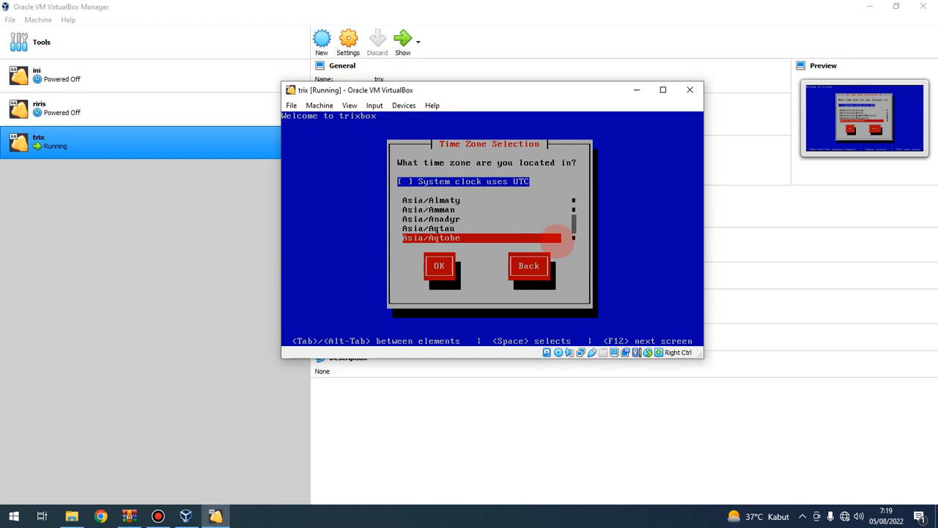
{"action": "key", "text": "Down"}
{"action": "key", "text": "Down"}
{"action": "key", "text": "Down"}
{"action": "key", "text": "Down"}
{"action": "key", "text": "Down"}
{"action": "key", "text": "Down"}
{"action": "key", "text": "Down"}
{"action": "key", "text": "Down"}
{"action": "key", "text": "Down"}
{"action": "key", "text": "Down"}
{"action": "key", "text": "Down"}
{"action": "key", "text": "Down"}
{"action": "key", "text": "Down"}
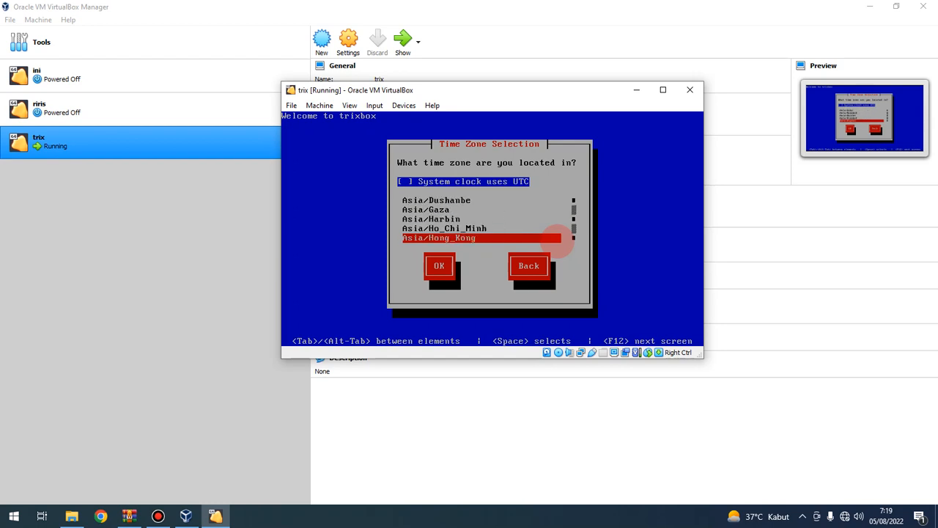
{"action": "key", "text": "Up"}
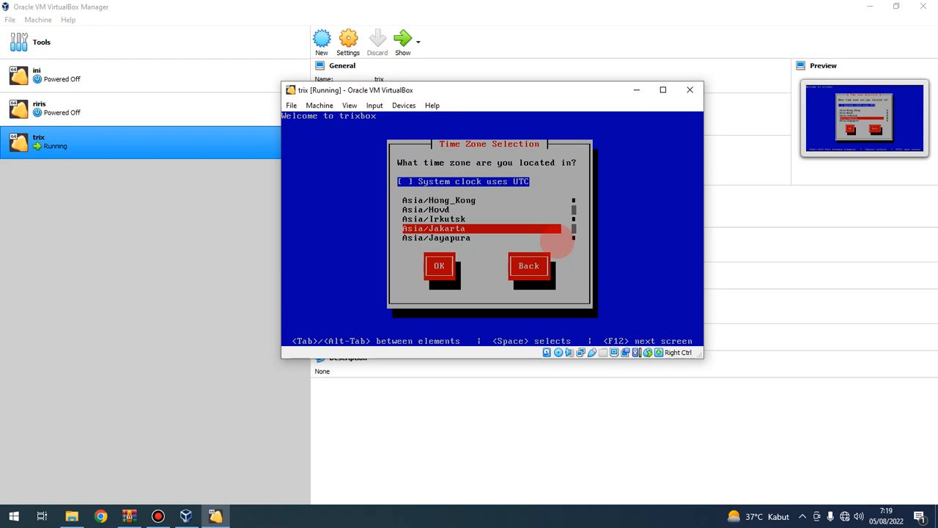
{"action": "key", "text": "Tab"}
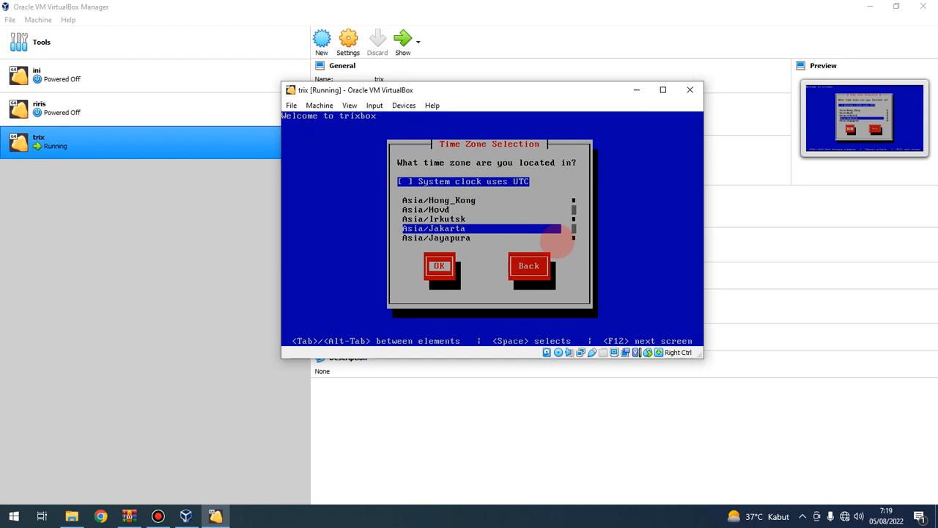
{"action": "key", "text": "Return"}
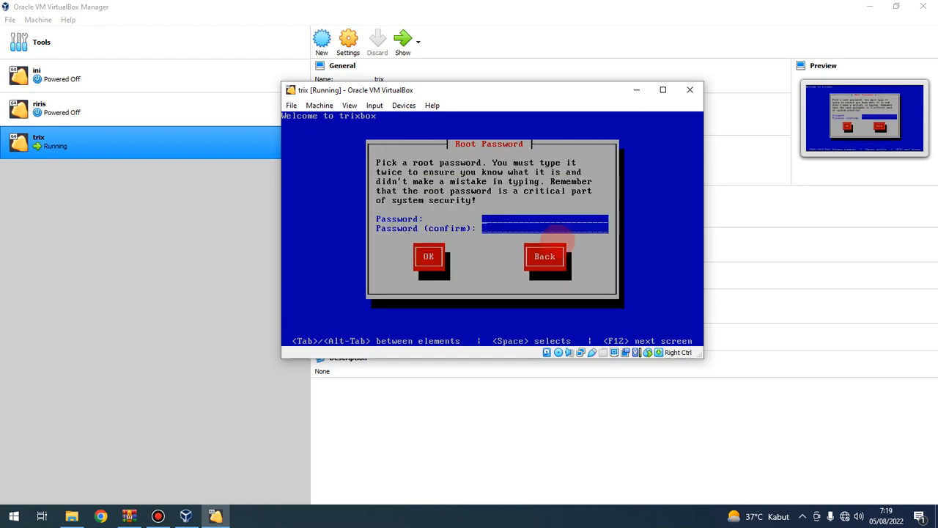
Step: Enter and confirm the root password so the trixbox installation proceeds
{"action": "type", "text": "******"}
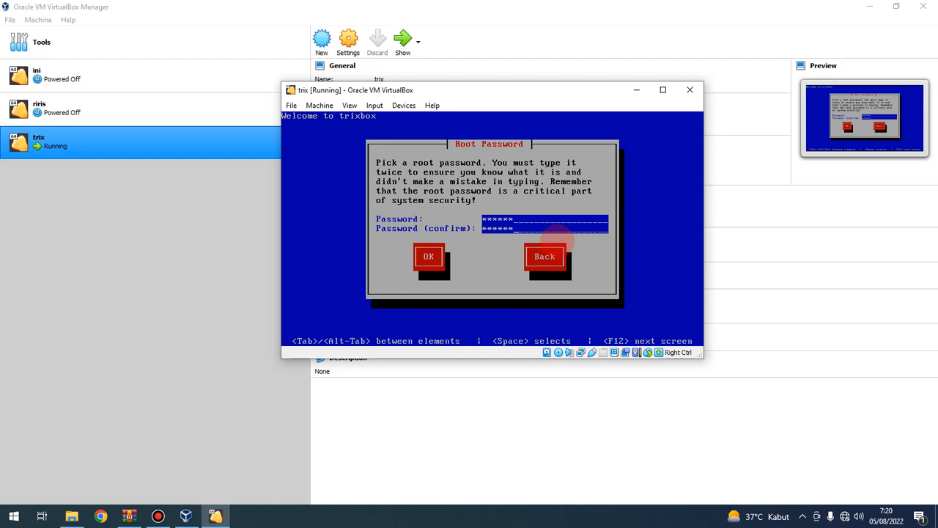
{"action": "key", "text": "Tab"}
{"action": "key", "text": "Return"}
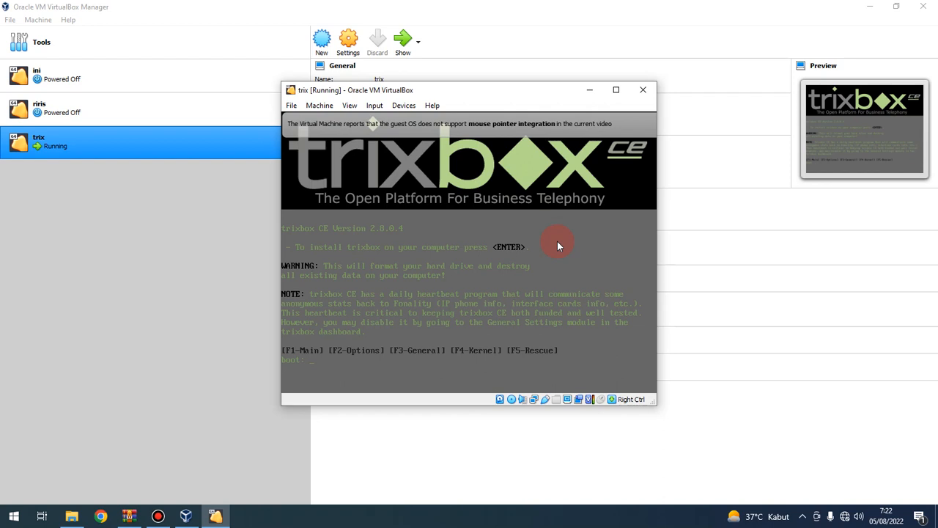
Step: Eject trixbox-2.8.0.4.iso from the VM's optical drive and close the trix window
{"action": "left_click", "coordinate": [407, 108]}
{"action": "mouse_move", "coordinate": [423, 124]}
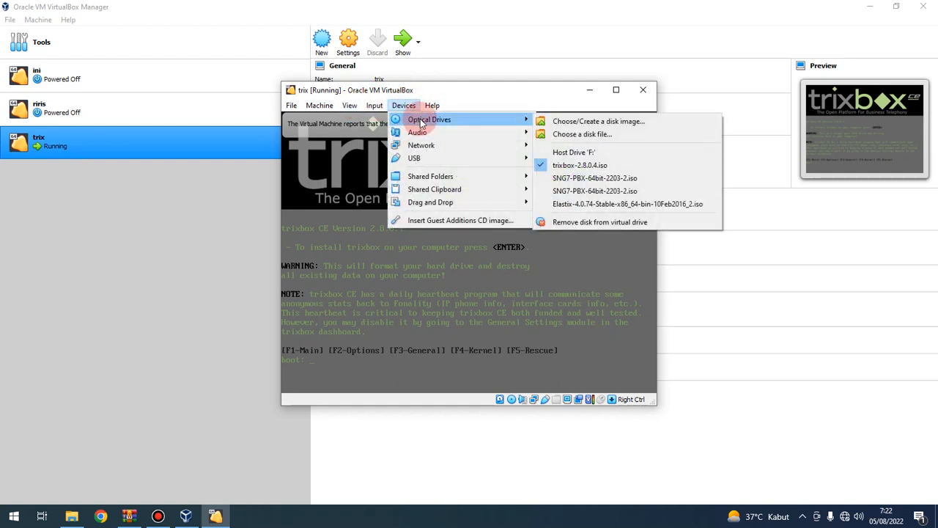
{"action": "left_click", "coordinate": [467, 95]}
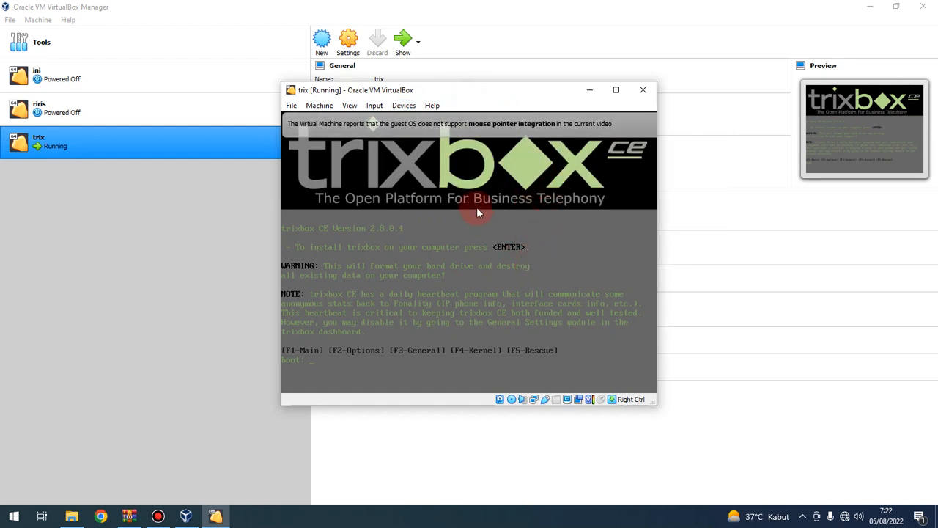
{"action": "left_click", "coordinate": [404, 107]}
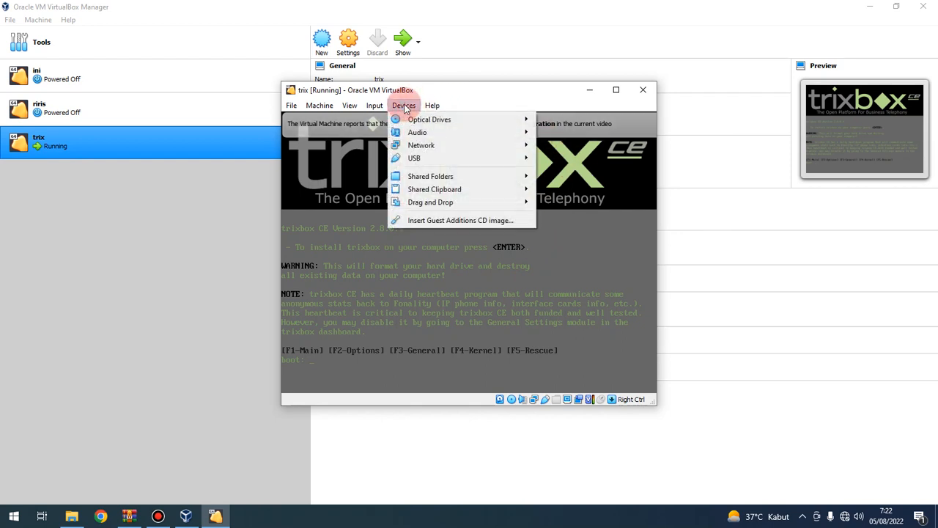
{"action": "left_click", "coordinate": [454, 124]}
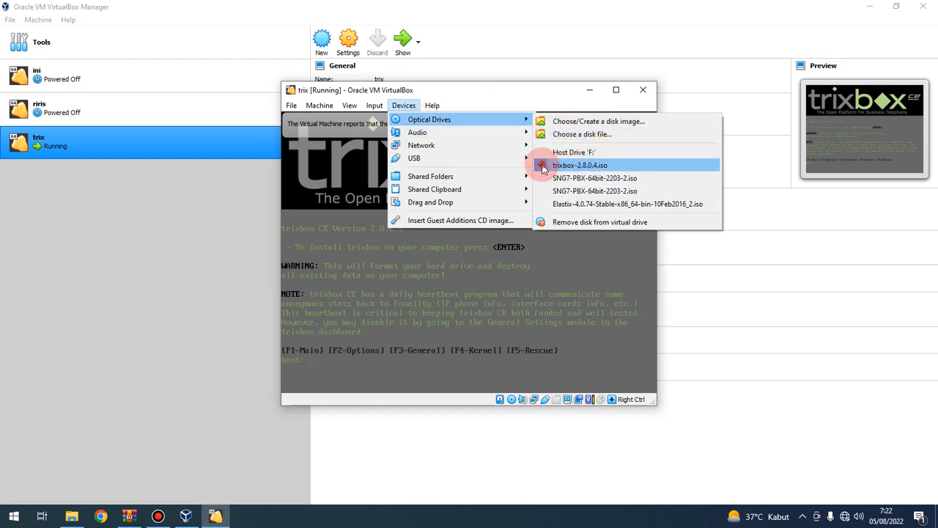
{"action": "left_click", "coordinate": [543, 165]}
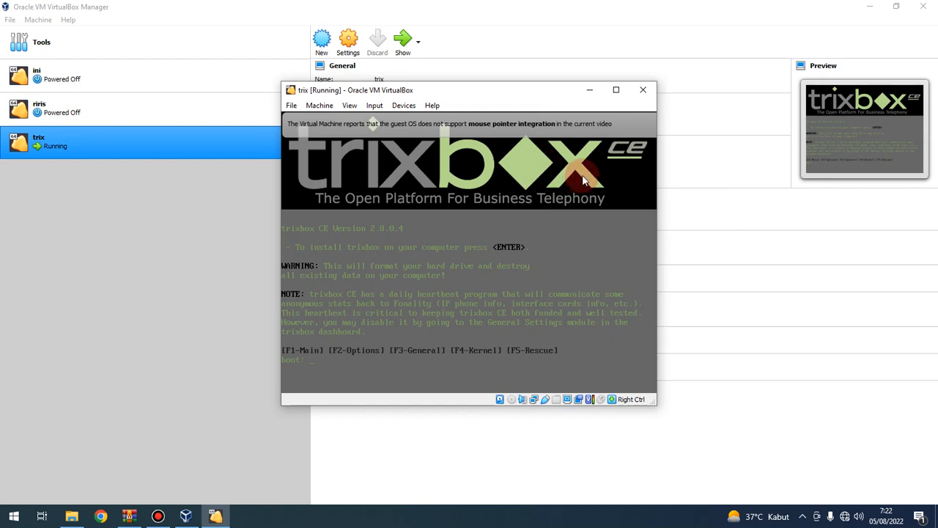
{"action": "left_click", "coordinate": [644, 90]}
Step: Power off trix, start it again, and dismiss the mouse and keyboard notices
{"action": "left_click", "coordinate": [445, 262]}
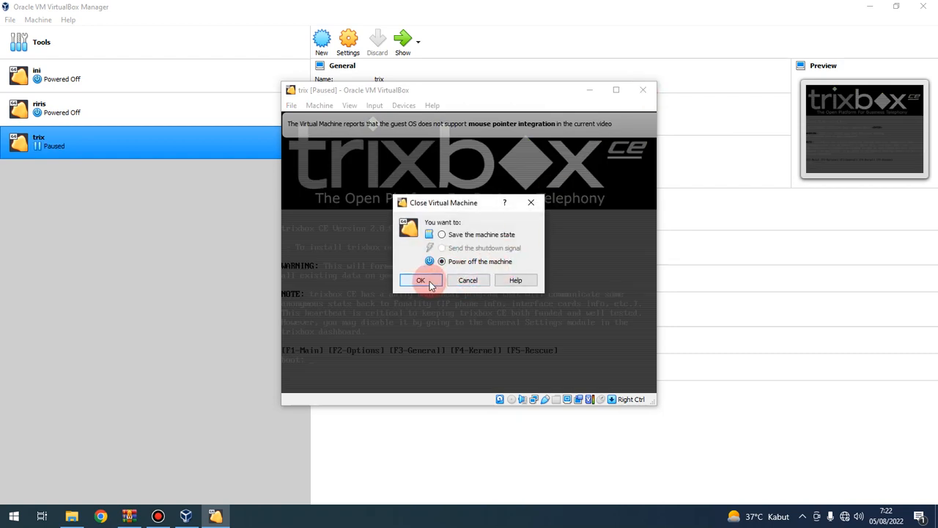
{"action": "left_click", "coordinate": [425, 279]}
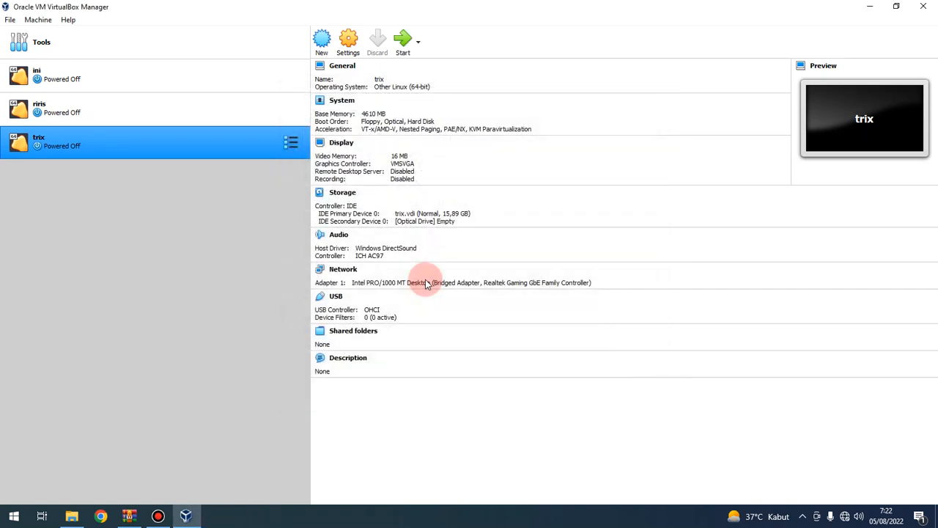
{"action": "left_click", "coordinate": [406, 42]}
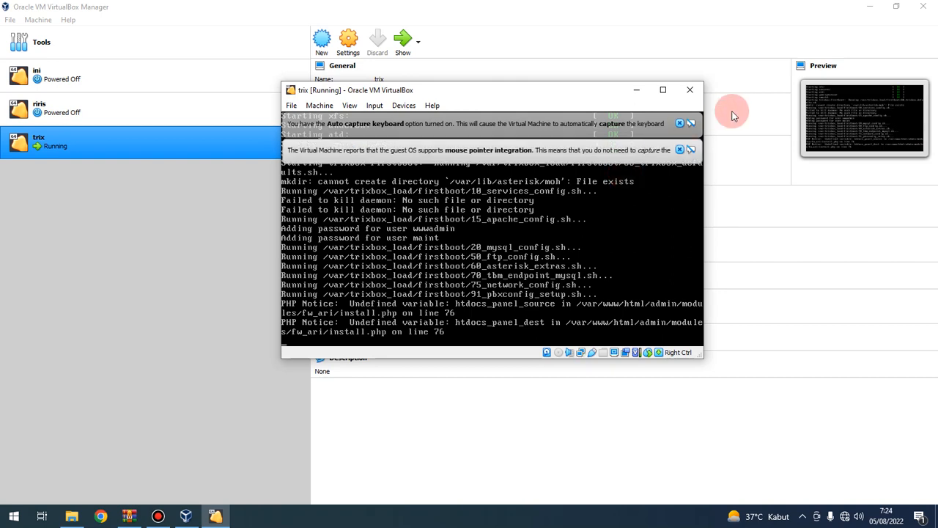
{"action": "left_click", "coordinate": [680, 150]}
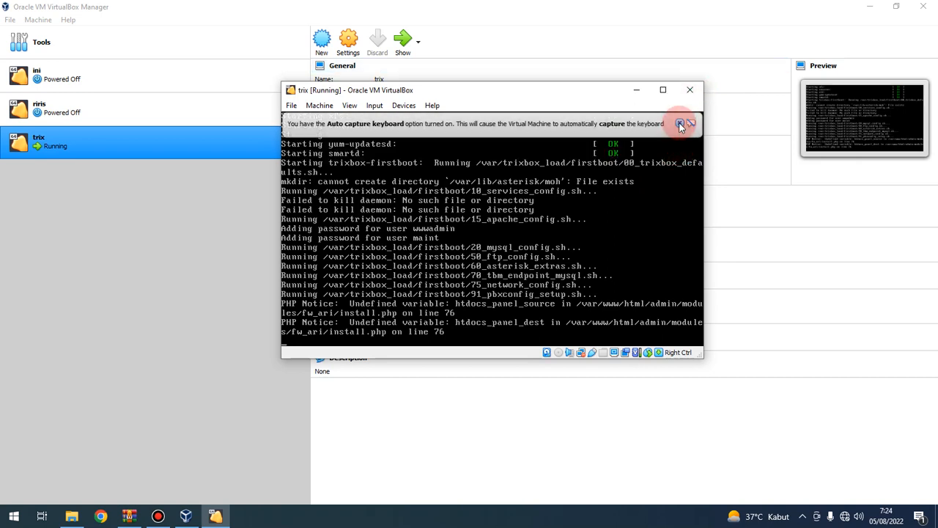
{"action": "left_click", "coordinate": [680, 123]}
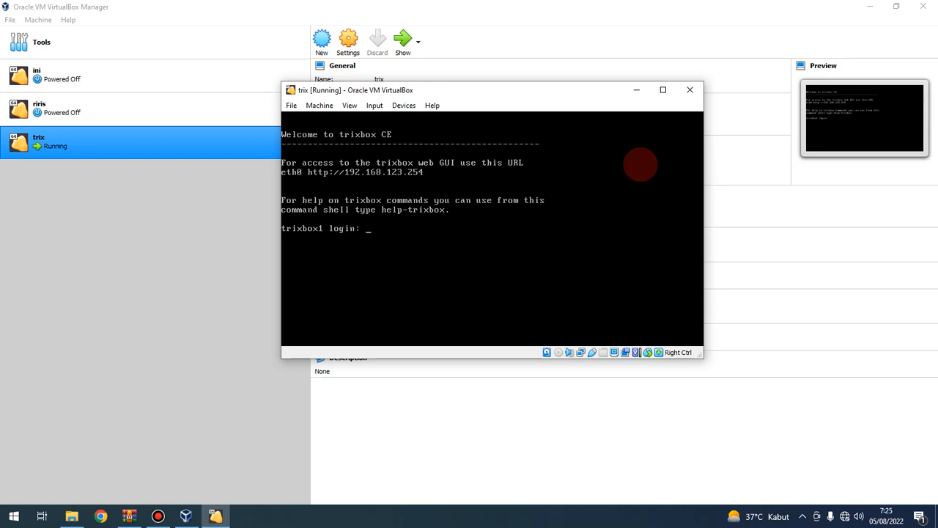
Step: Log in as root and run ifconfig, showing eth0 at 192.168.123.254
{"action": "type", "text": "oot"}
{"action": "key", "text": "Return"}
{"action": "key", "text": "Return"}
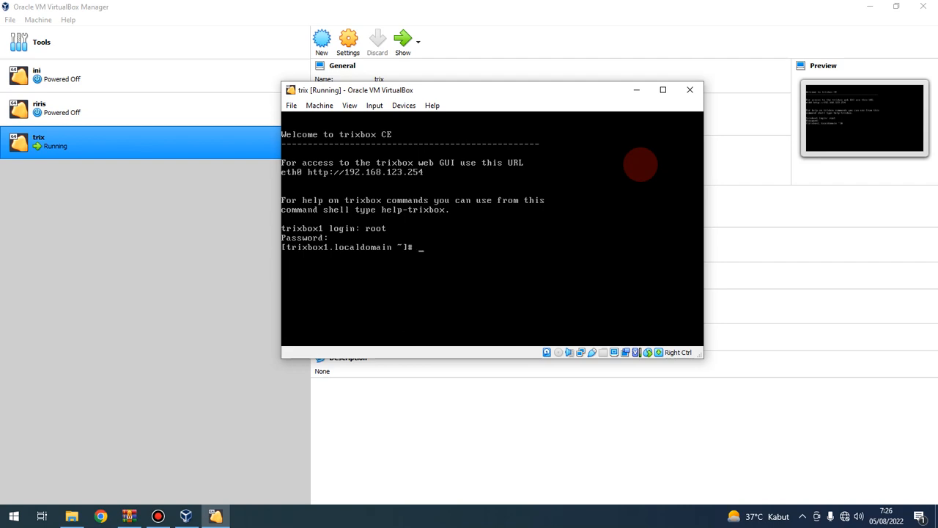
{"action": "type", "text": "ifconfig"}
{"action": "key", "text": "Return"}
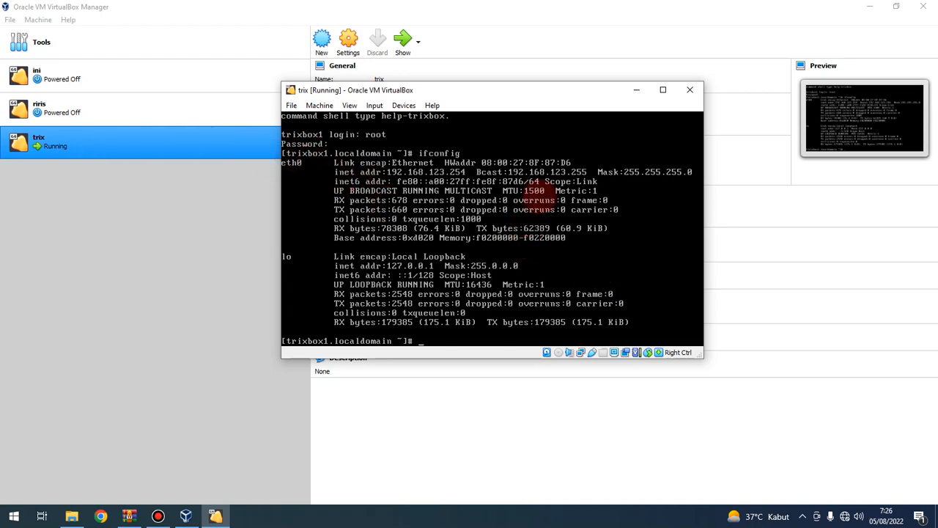
Step: Launch Google Chrome under the existing user profile
{"action": "left_click", "coordinate": [101, 516]}
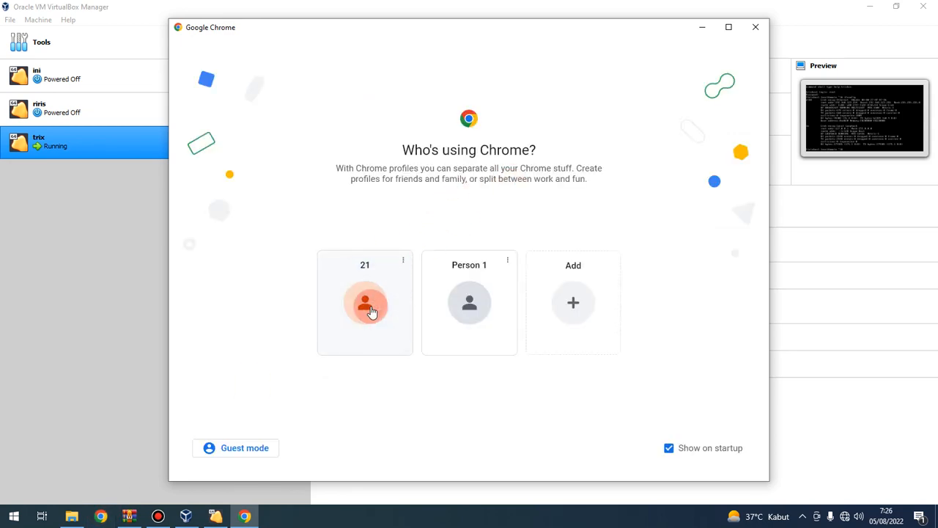
{"action": "left_click", "coordinate": [371, 309]}
{"action": "left_click", "coordinate": [106, 297]}
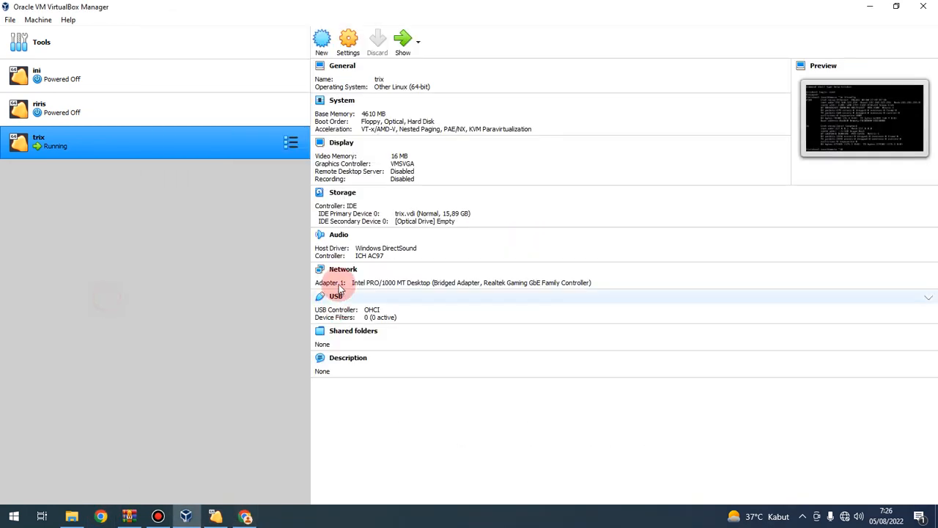
Step: Enter 192.168.123.254 in Chrome's address bar and move the window up and left
{"action": "left_click", "coordinate": [216, 515]}
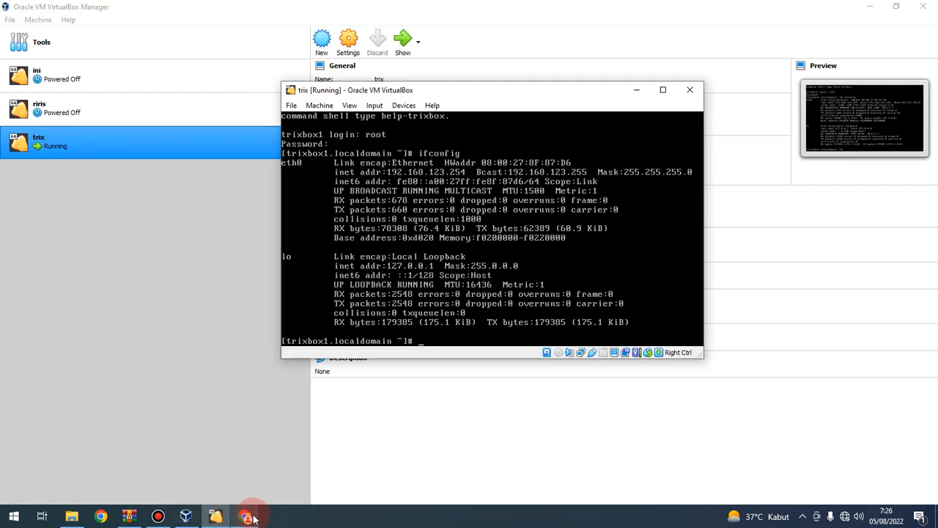
{"action": "mouse_move", "coordinate": [255, 519]}
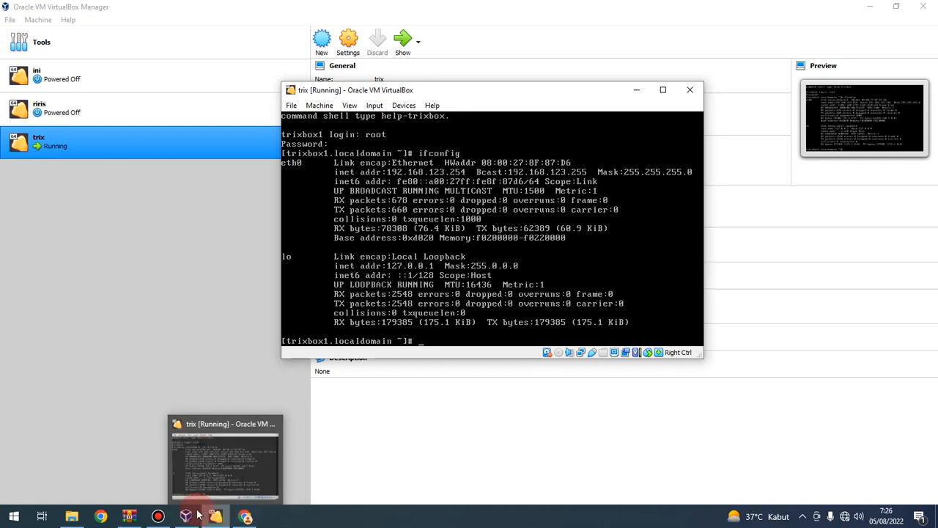
{"action": "left_click", "coordinate": [247, 517]}
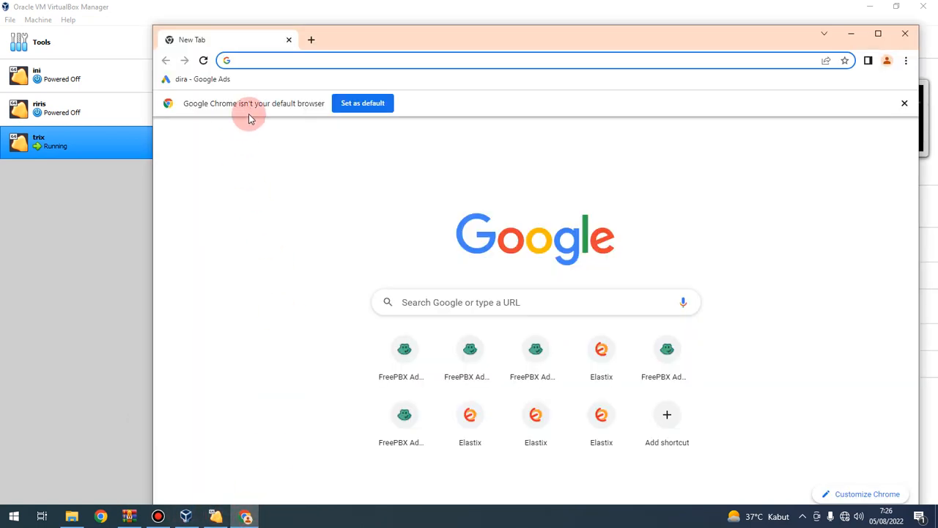
{"action": "type", "text": "192"}
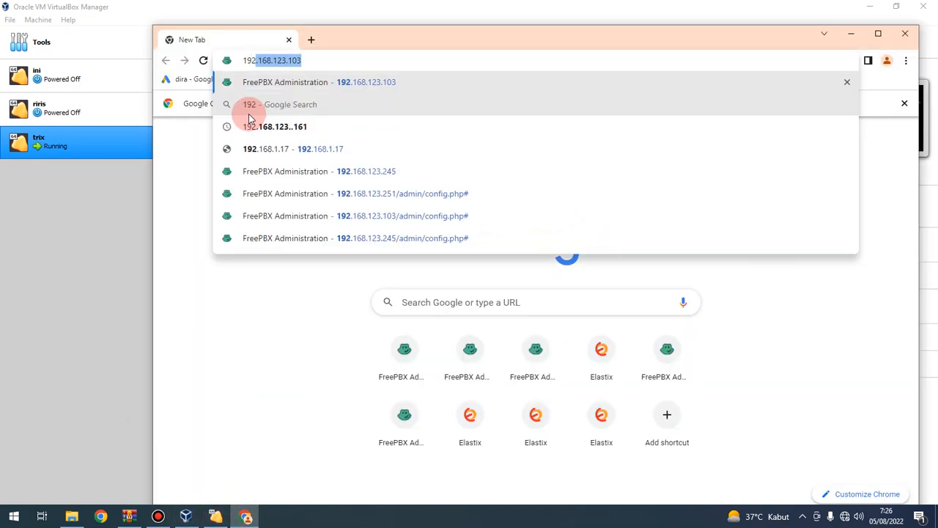
{"action": "type", "text": ".168."}
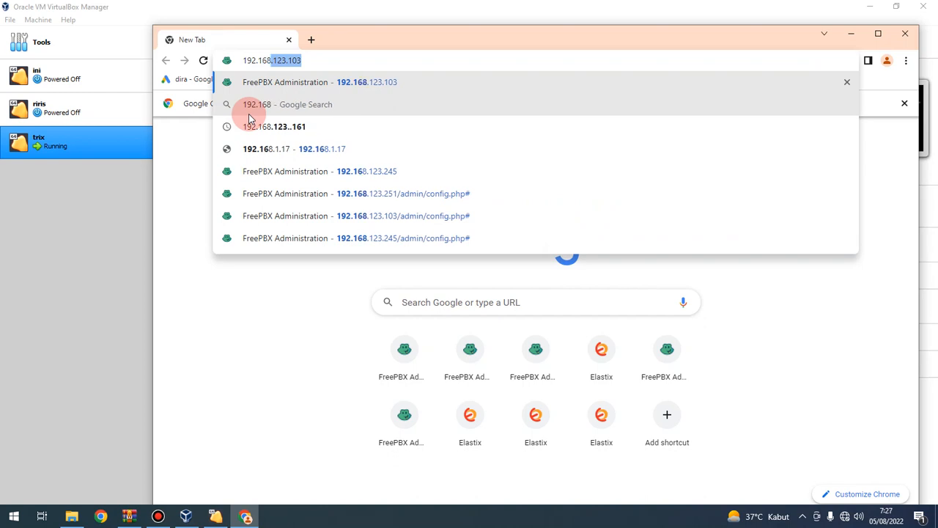
{"action": "type", "text": "123"}
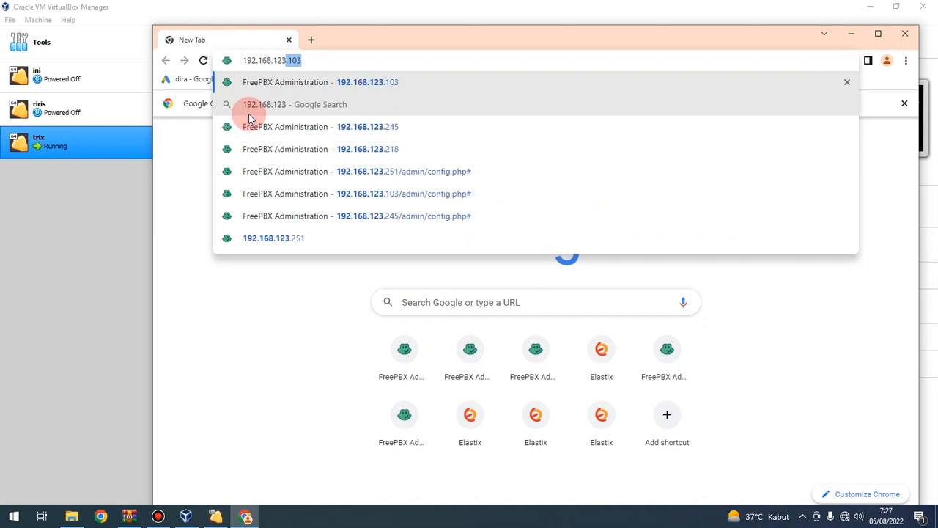
{"action": "type", "text": ".254"}
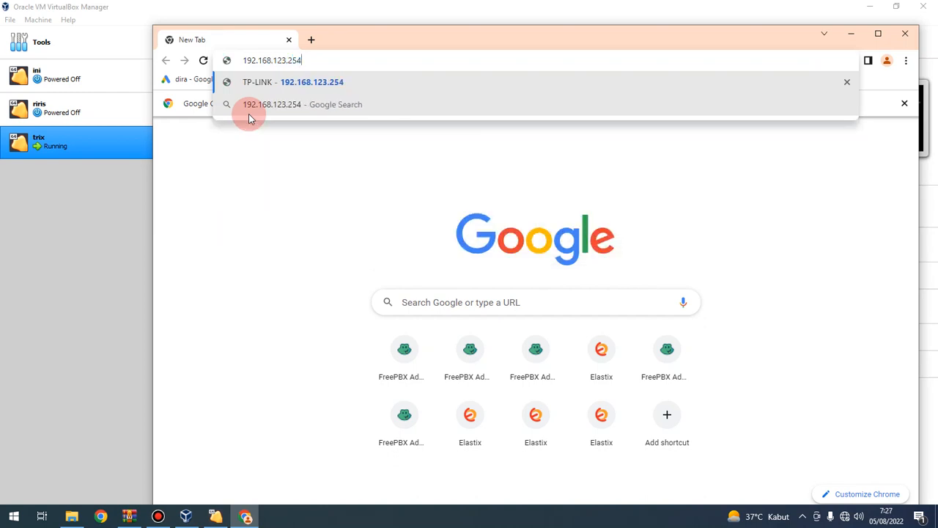
{"action": "key", "text": "Return"}
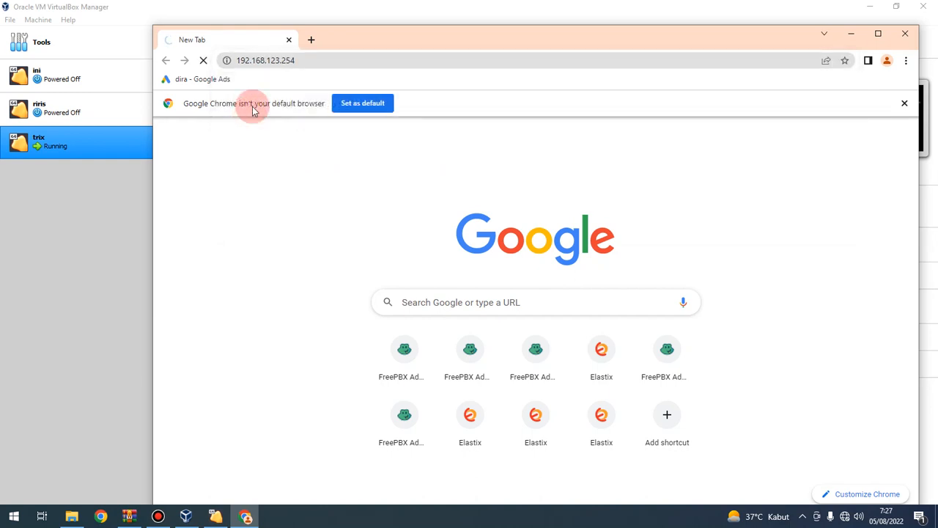
{"action": "left_click_drag", "start_coordinate": [438, 46], "coordinate": [360, 39]}
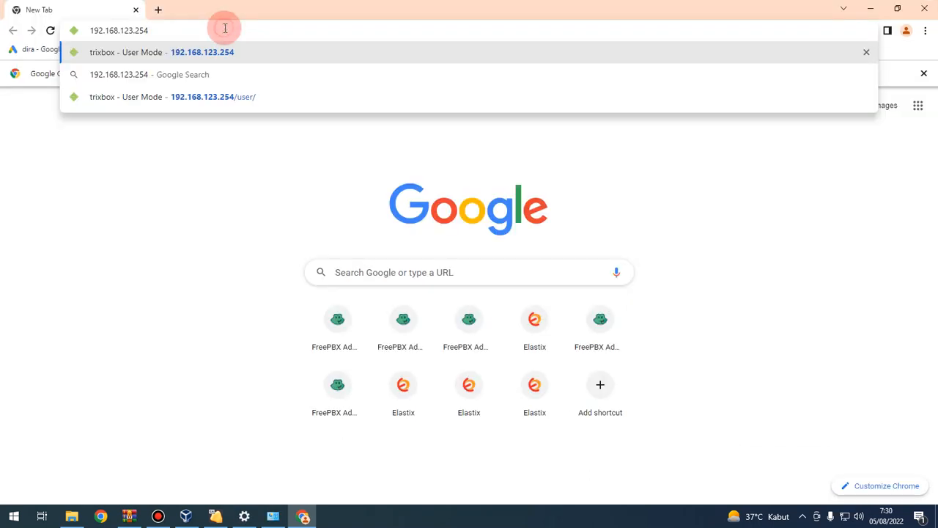
Step: Load the trixbox GUI at 192.168.123.254, reopen the User Mode home page, and request maintenance mode
{"action": "key", "text": "Return"}
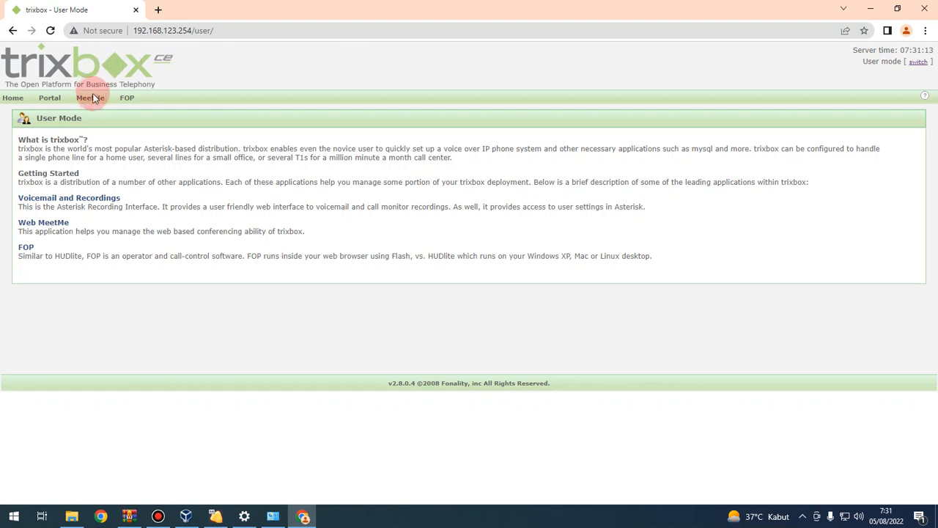
{"action": "left_click", "coordinate": [16, 100]}
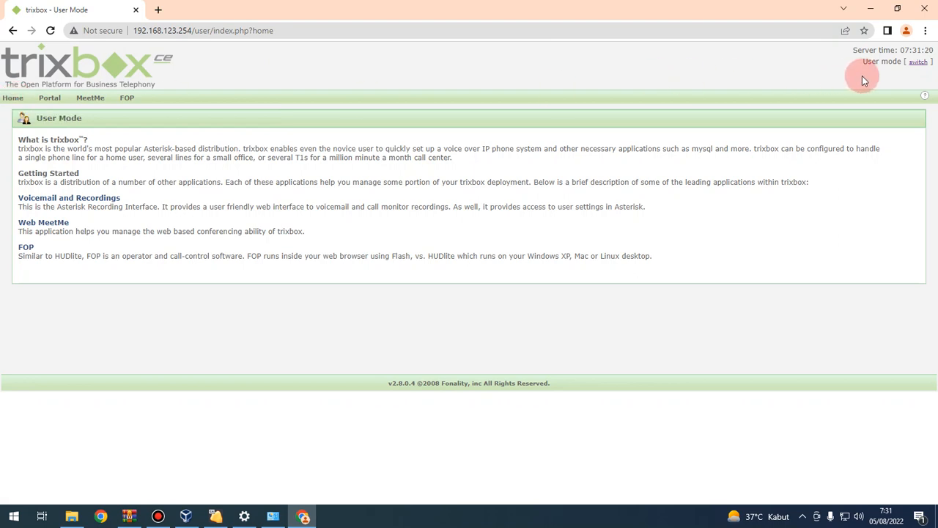
{"action": "left_click", "coordinate": [918, 62]}
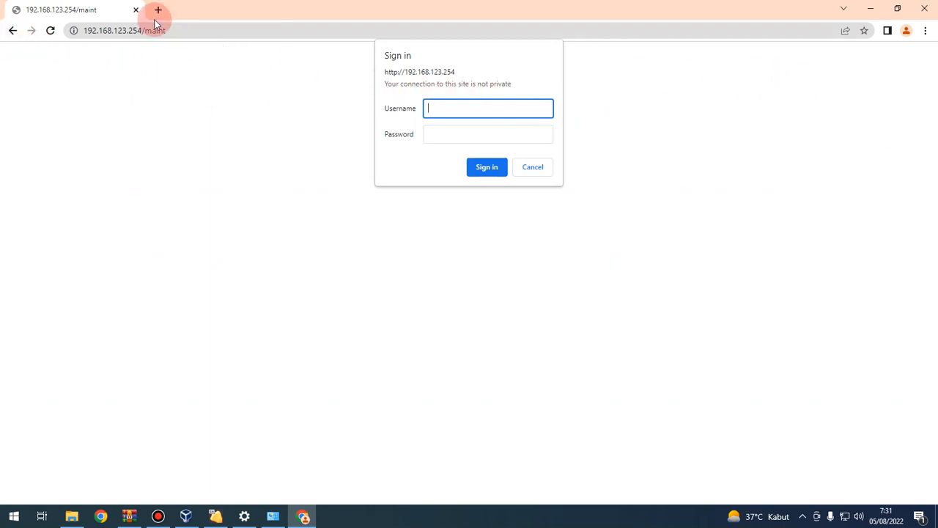
{"action": "left_click", "coordinate": [537, 167]}
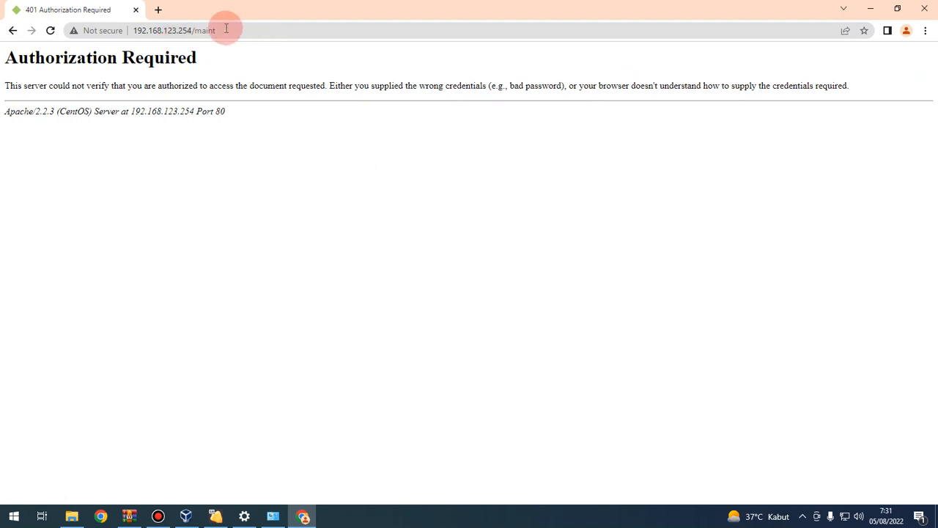
{"action": "left_click", "coordinate": [158, 10]}
{"action": "left_click", "coordinate": [136, 10]}
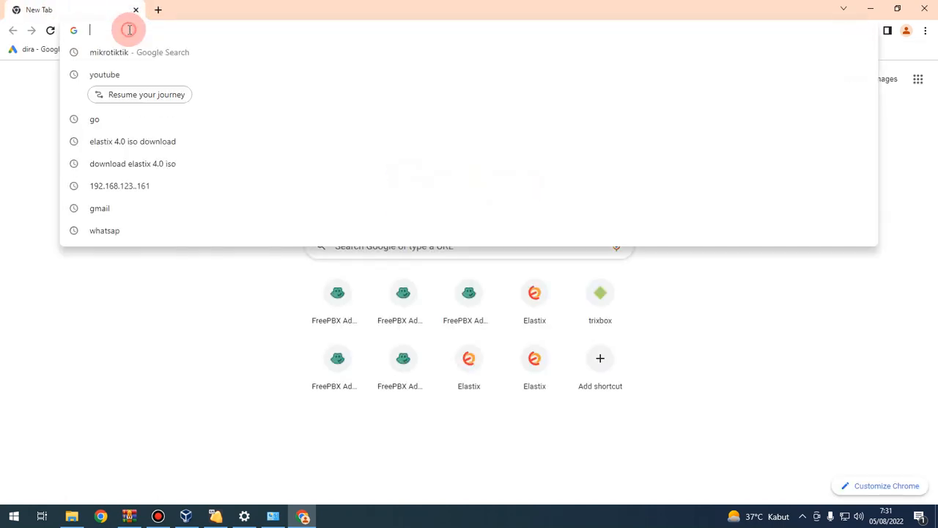
{"action": "type", "text": "19"}
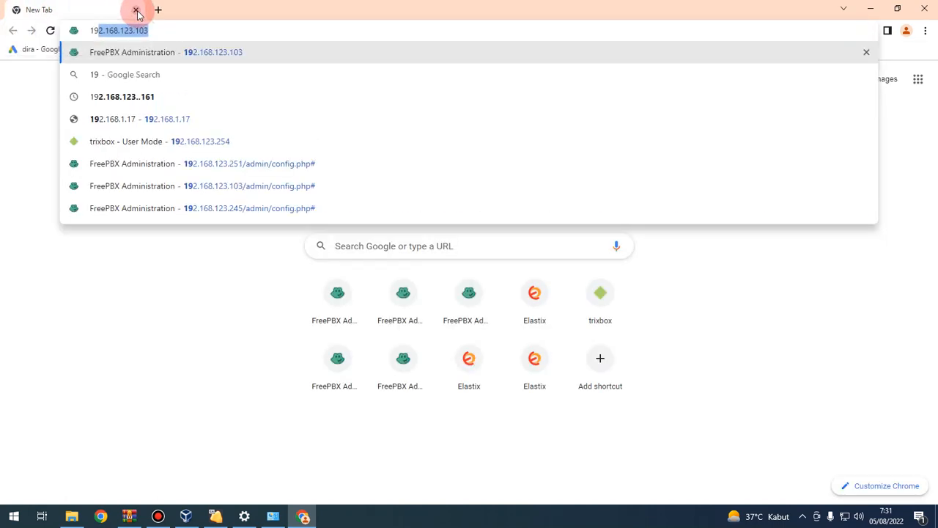
{"action": "type", "text": "2.168.123.103"}
{"action": "key", "text": "BackSpace"}
{"action": "key", "text": "BackSpace"}
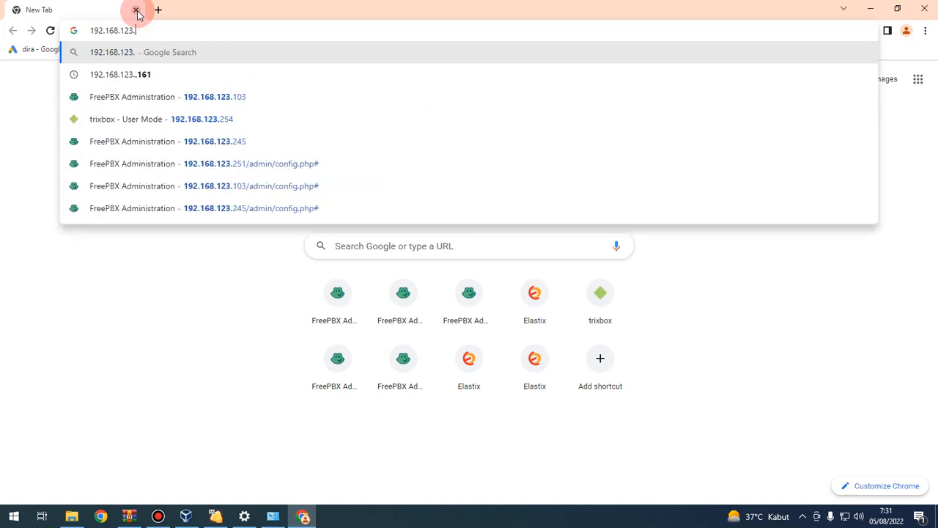
{"action": "type", "text": "254"}
{"action": "key", "text": "Return"}
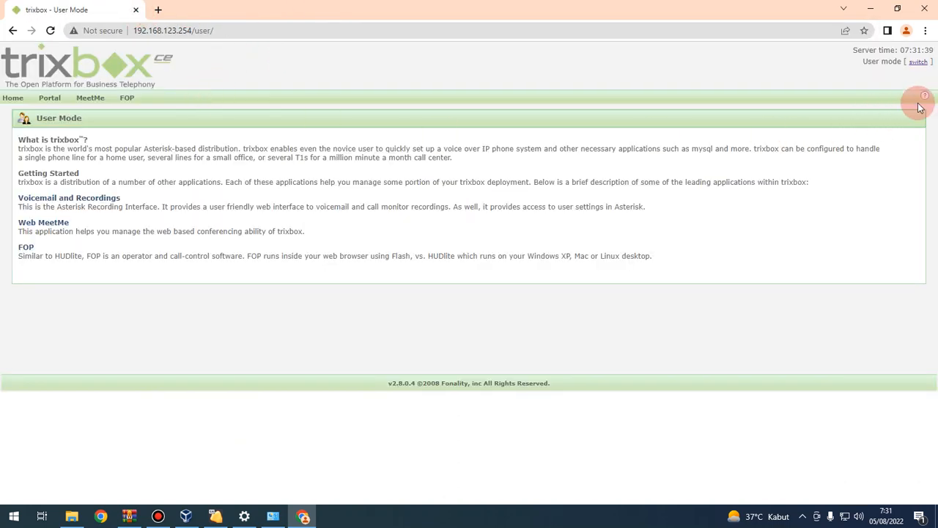
{"action": "left_click", "coordinate": [916, 63]}
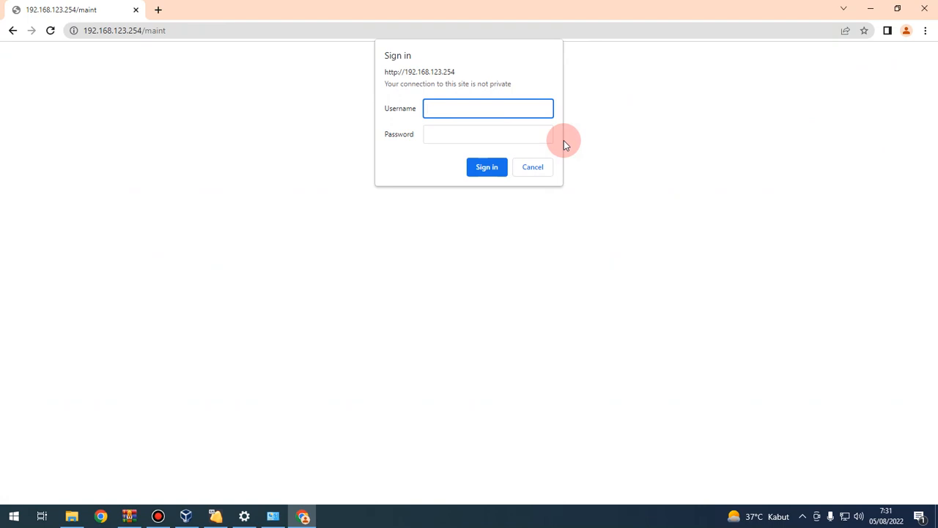
{"action": "type", "text": "admin"}
{"action": "left_click", "coordinate": [466, 140]}
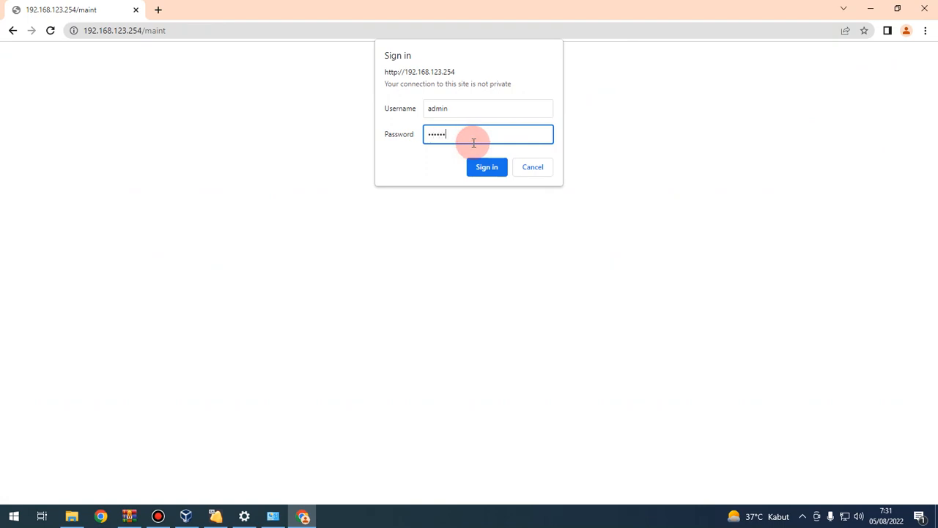
{"action": "key", "text": "Return"}
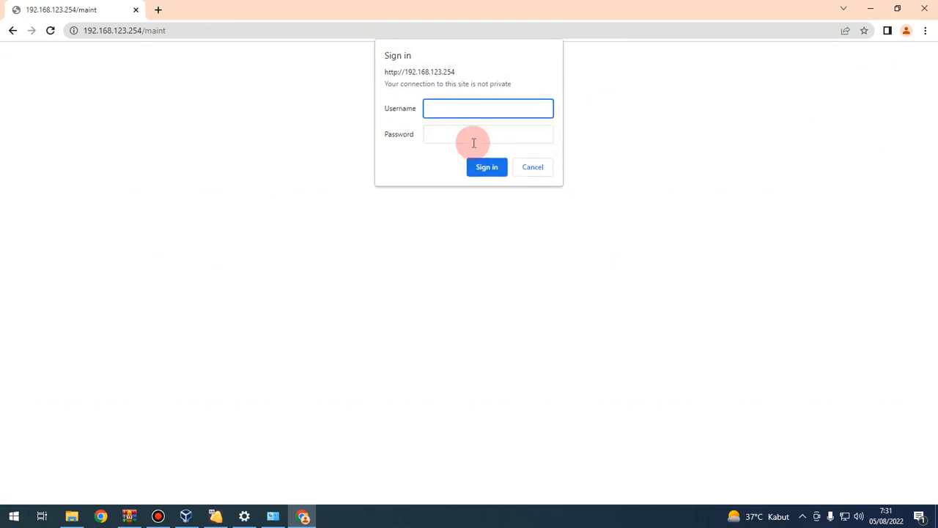
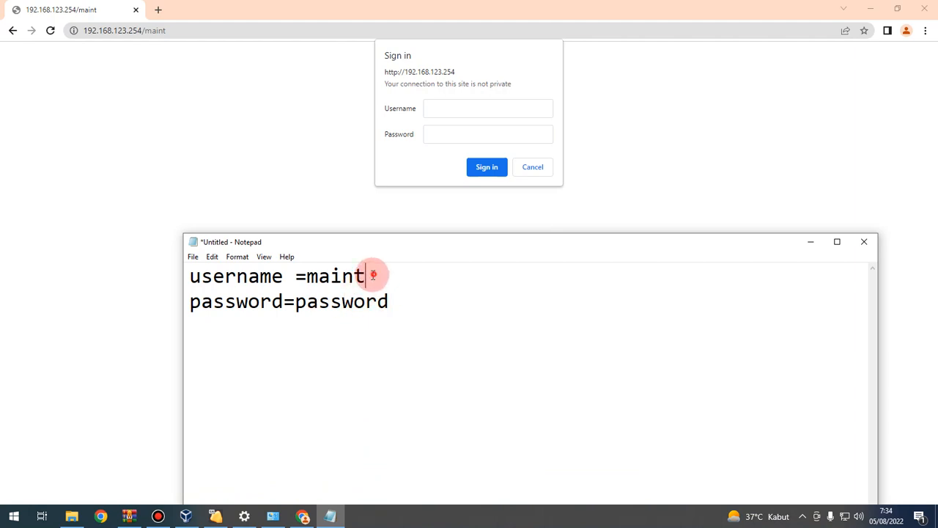
Step: Sign in to Admin Mode with the maintenance credentials and decline Chrome's save-password offer
{"action": "left_click_drag", "start_coordinate": [367, 276], "coordinate": [319, 276]}
{"action": "left_click", "coordinate": [437, 107]}
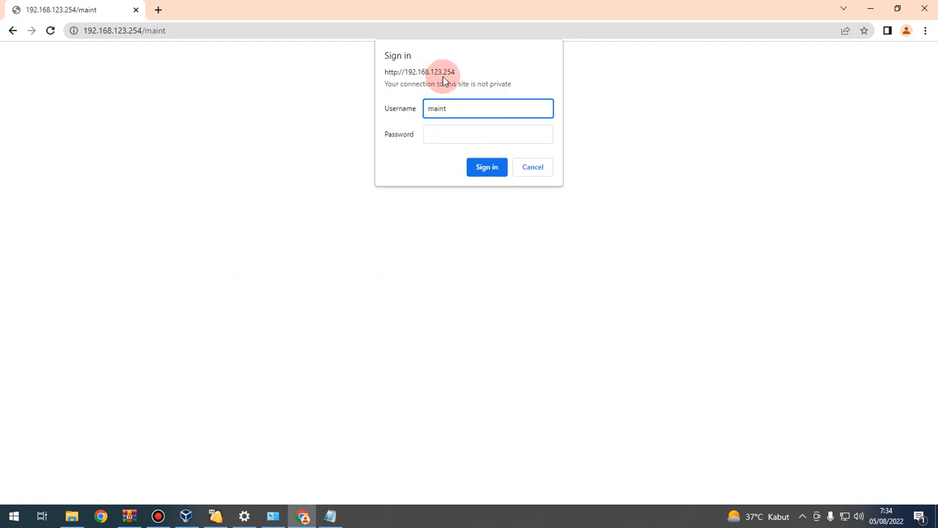
{"action": "left_click", "coordinate": [446, 131]}
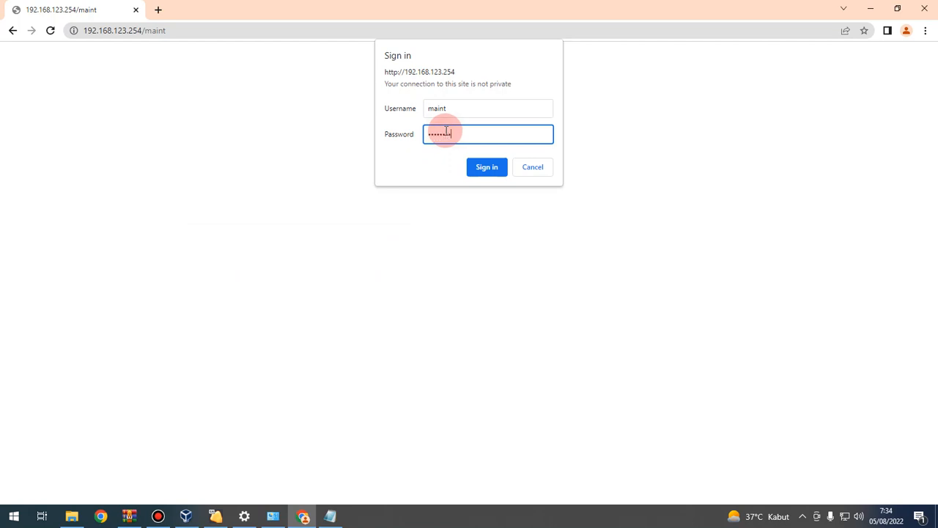
{"action": "left_click", "coordinate": [488, 173]}
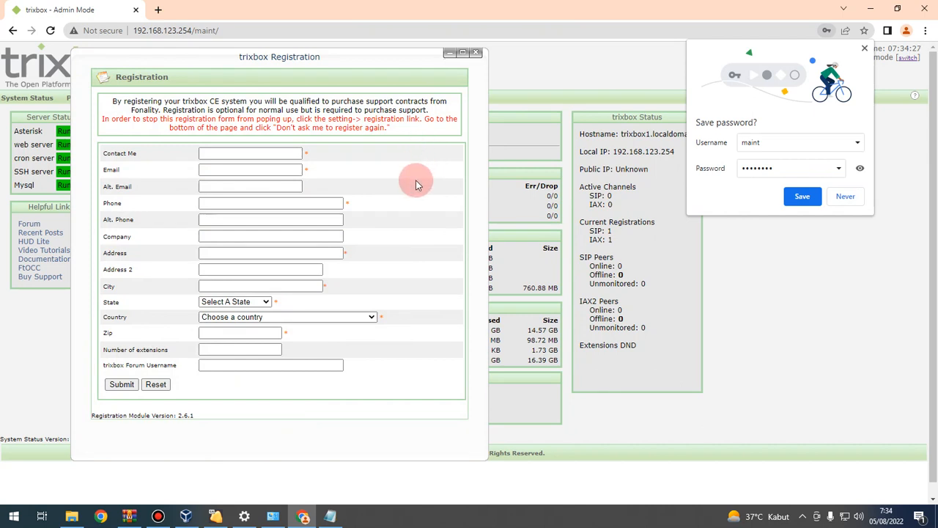
{"action": "left_click", "coordinate": [865, 49]}
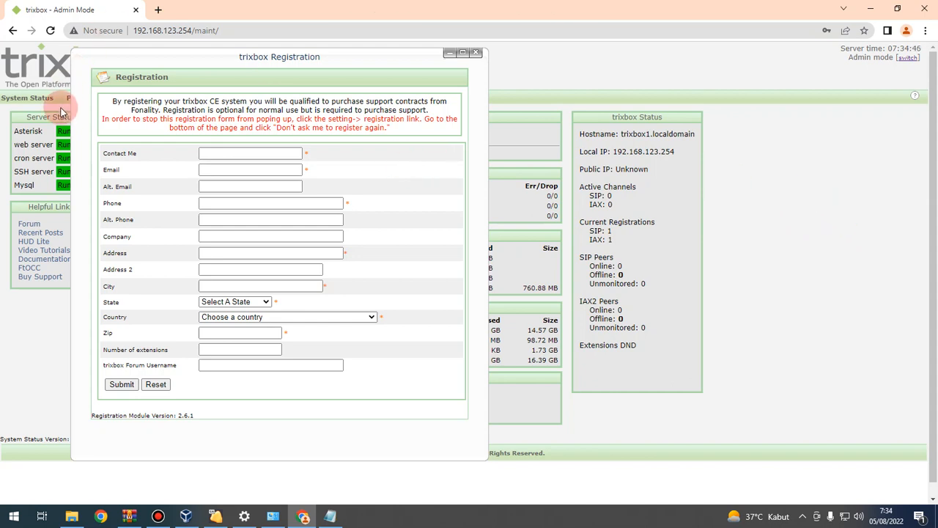
Step: Dismiss the trixbox Registration form and go to PBX Settings > Extensions
{"action": "left_click", "coordinate": [475, 53]}
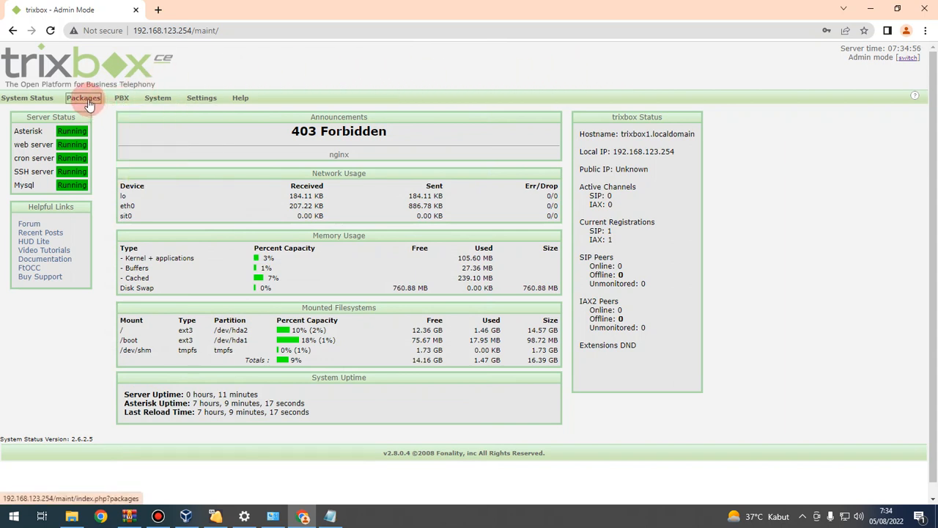
{"action": "mouse_move", "coordinate": [122, 99]}
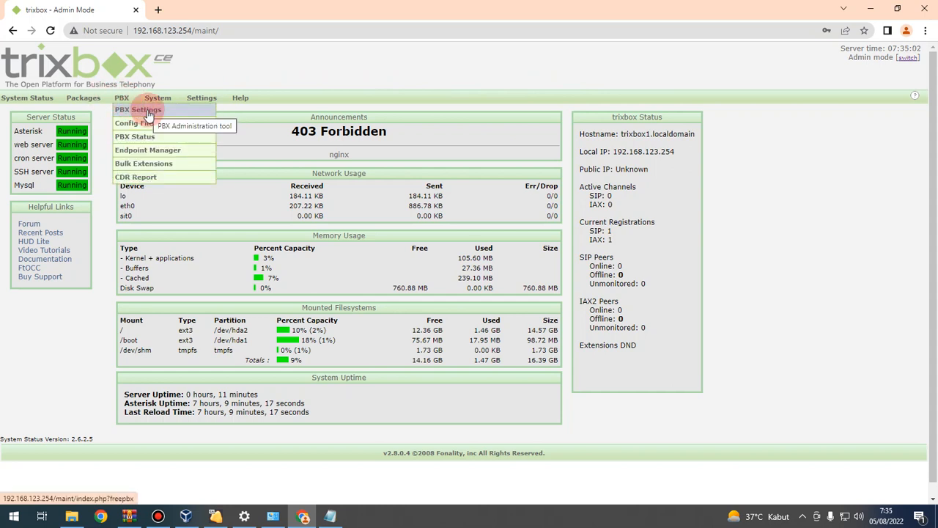
{"action": "left_click", "coordinate": [143, 116]}
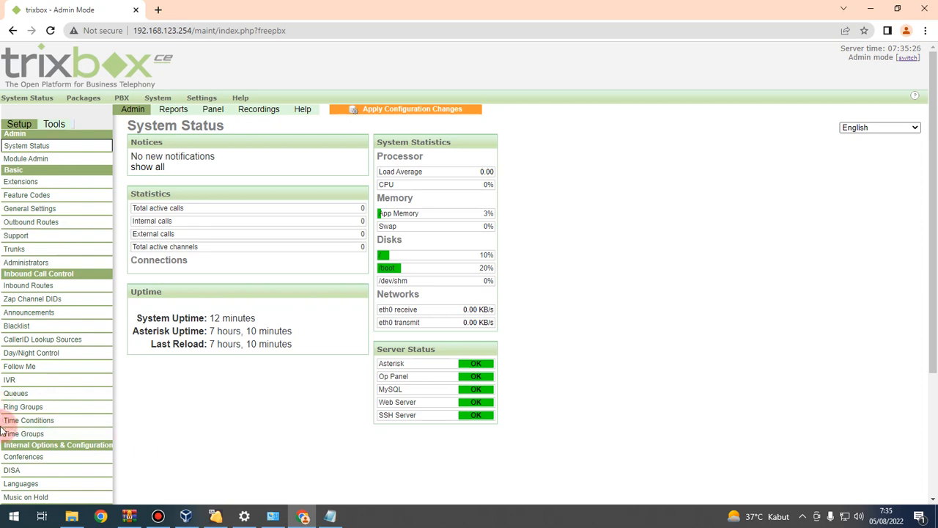
{"action": "left_click", "coordinate": [27, 184]}
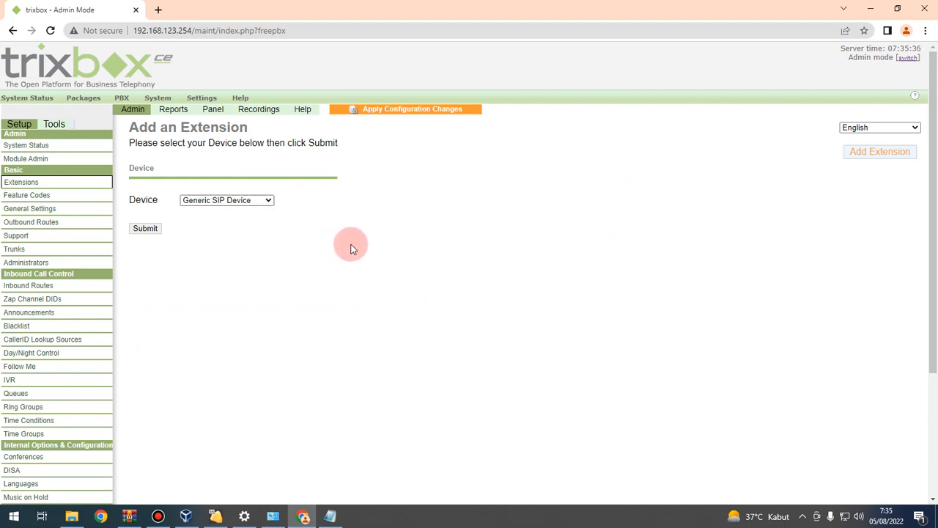
Step: Start a Generic SIP Device extension with 8080 as User Extension and Display Name
{"action": "left_click", "coordinate": [146, 230]}
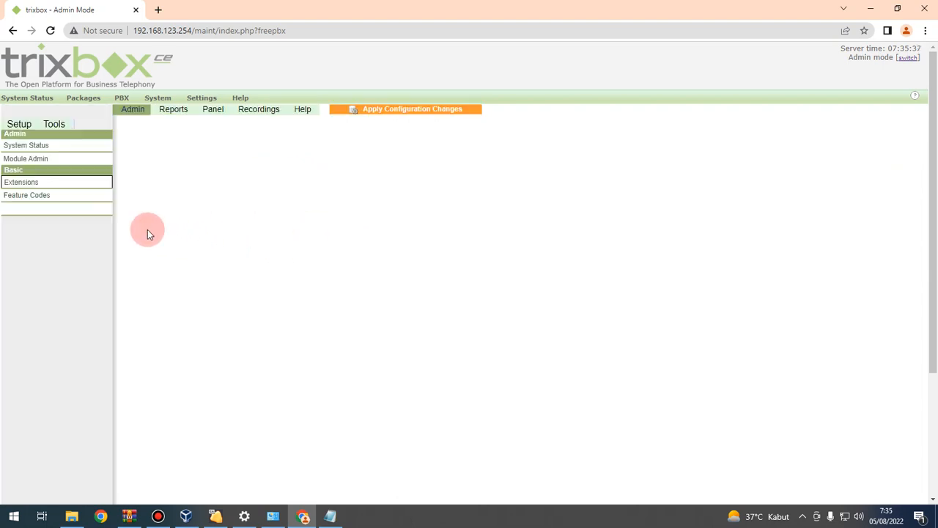
{"action": "left_click", "coordinate": [244, 197]}
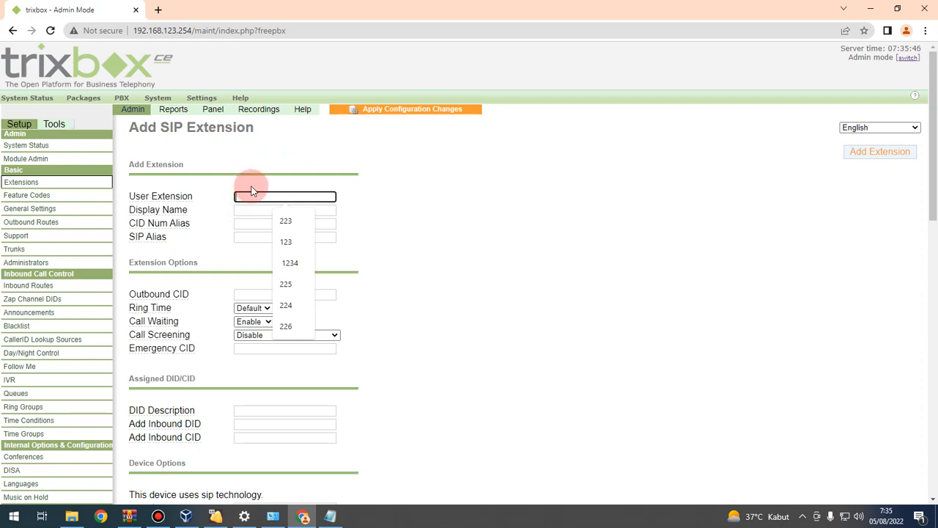
{"action": "type", "text": "8080"}
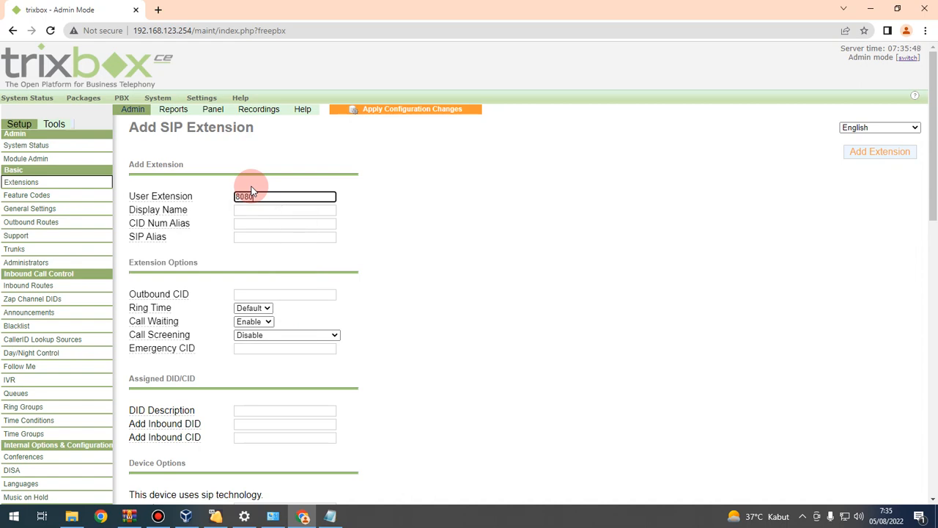
{"action": "left_click", "coordinate": [250, 213]}
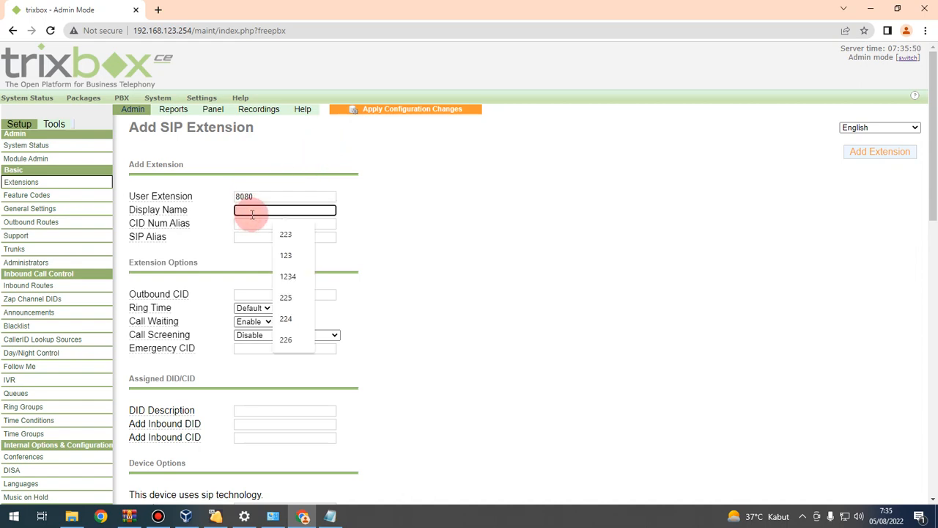
{"action": "type", "text": "8080"}
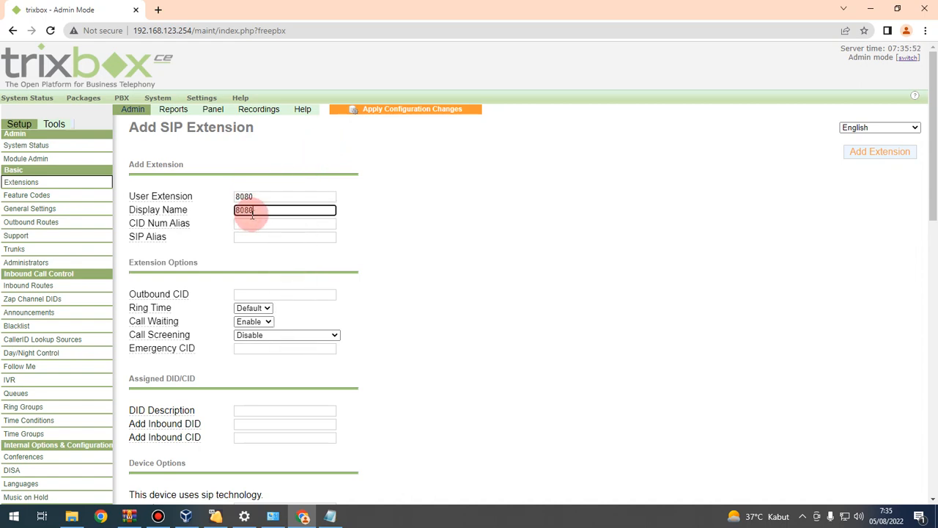
{"action": "left_click", "coordinate": [243, 225]}
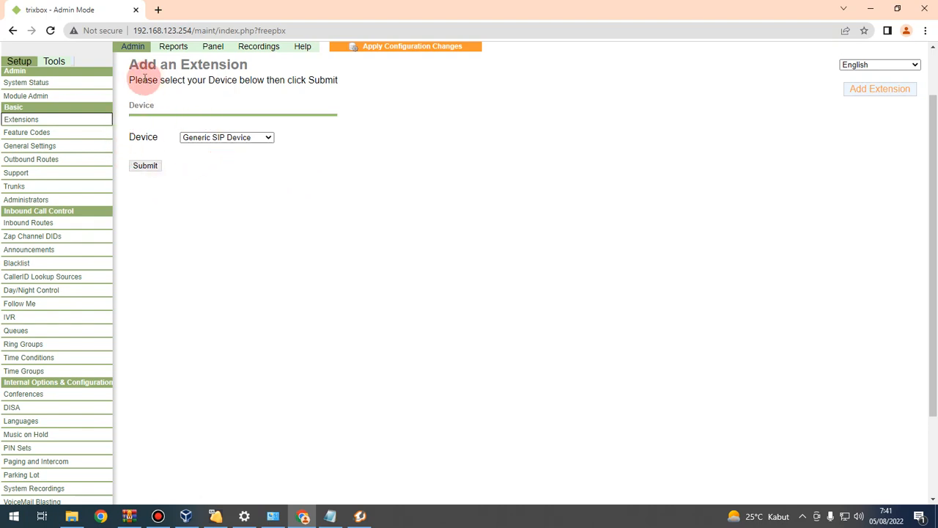
Step: Add a Generic SIP extension 7777777, reusing it as Display Name, CID Num Alias and SIP Alias
{"action": "left_click", "coordinate": [150, 167]}
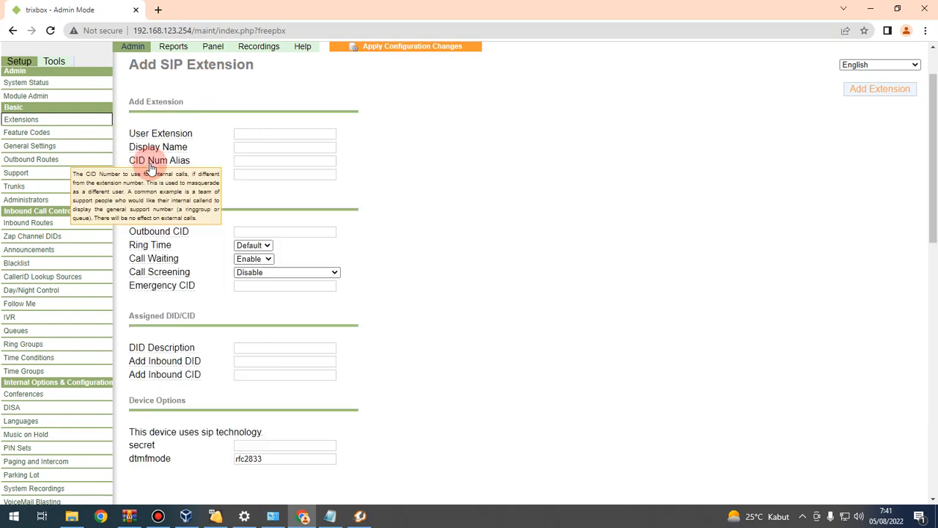
{"action": "left_click", "coordinate": [242, 139]}
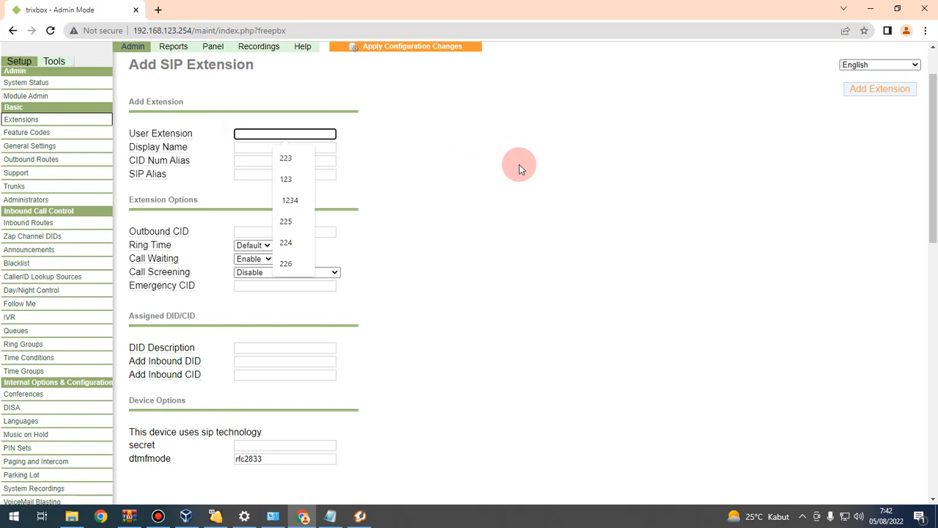
{"action": "type", "text": "7777777"}
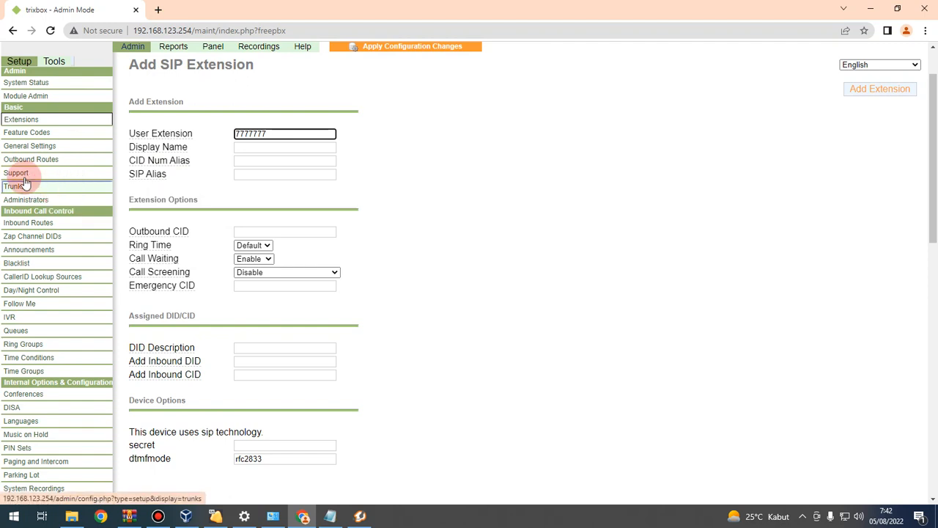
{"action": "left_click_drag", "start_coordinate": [283, 134], "coordinate": [178, 137]}
{"action": "key", "text": "ctrl+c"}
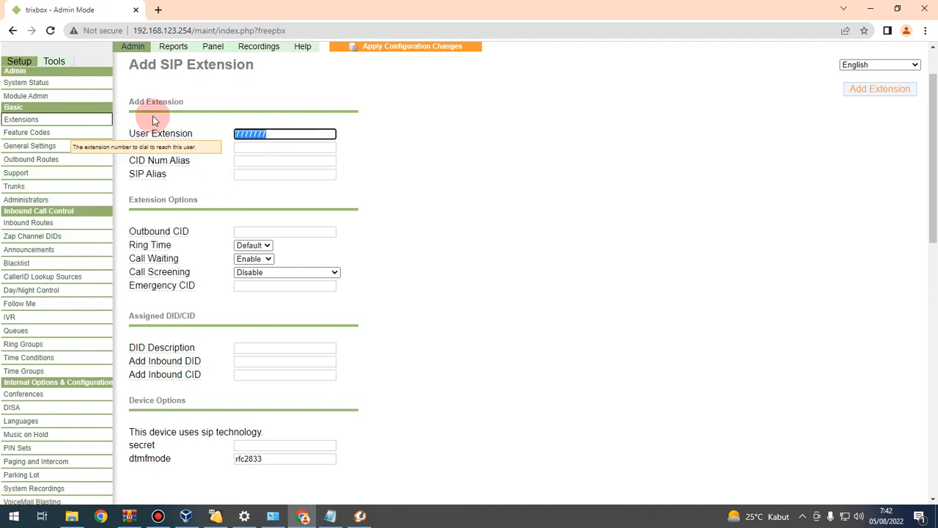
{"action": "left_click", "coordinate": [258, 151]}
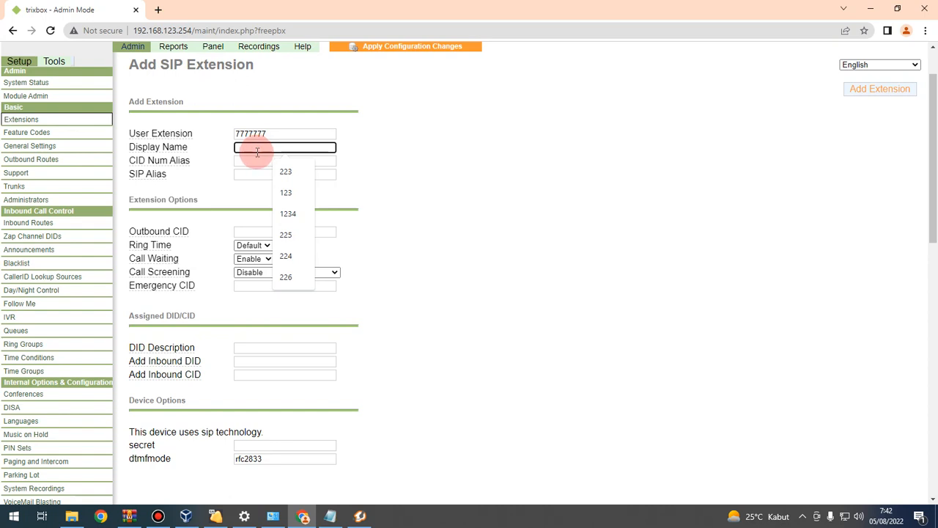
{"action": "key", "text": "ctrl+v"}
{"action": "left_click", "coordinate": [260, 160]}
{"action": "key", "text": "ctrl+v"}
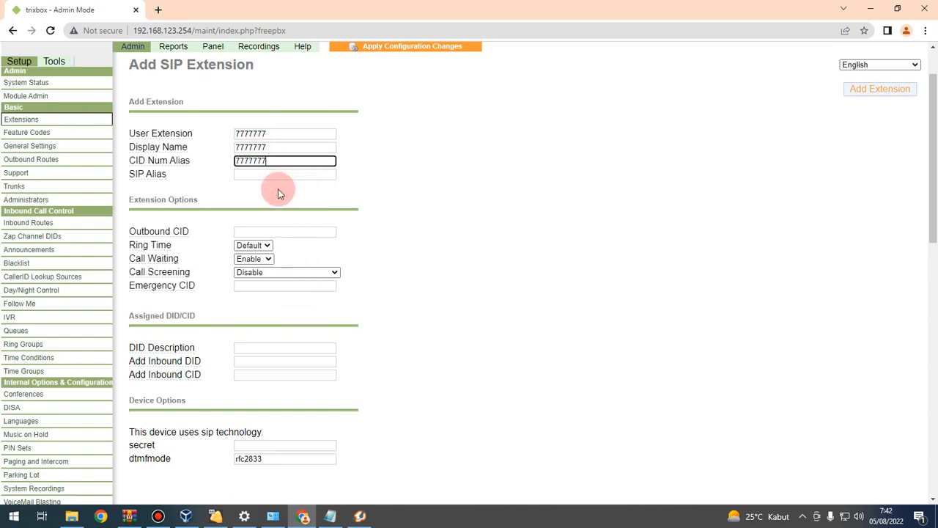
{"action": "left_click", "coordinate": [290, 174]}
{"action": "key", "text": "ctrl+v"}
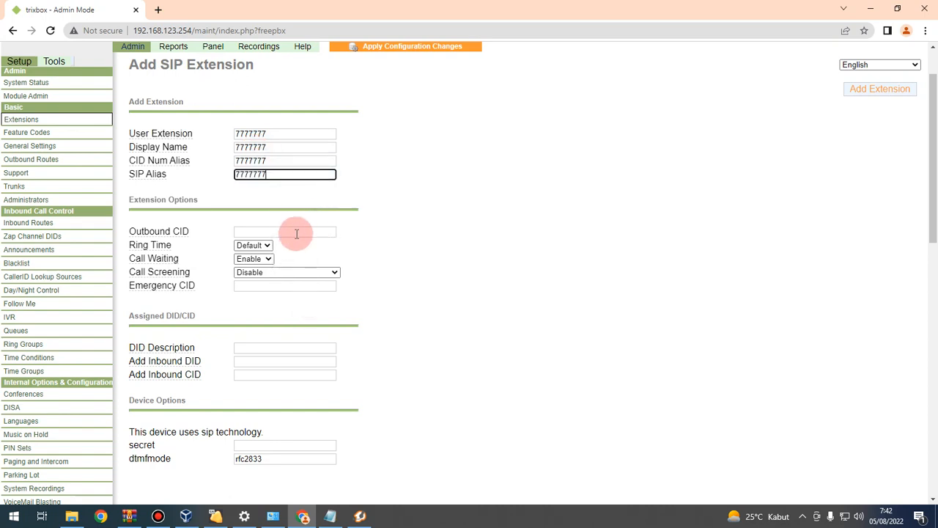
Step: Fill in the device secret for extension 7777777
{"action": "scroll", "coordinate": [264, 238], "scroll_direction": "down", "scroll_amount": 3}
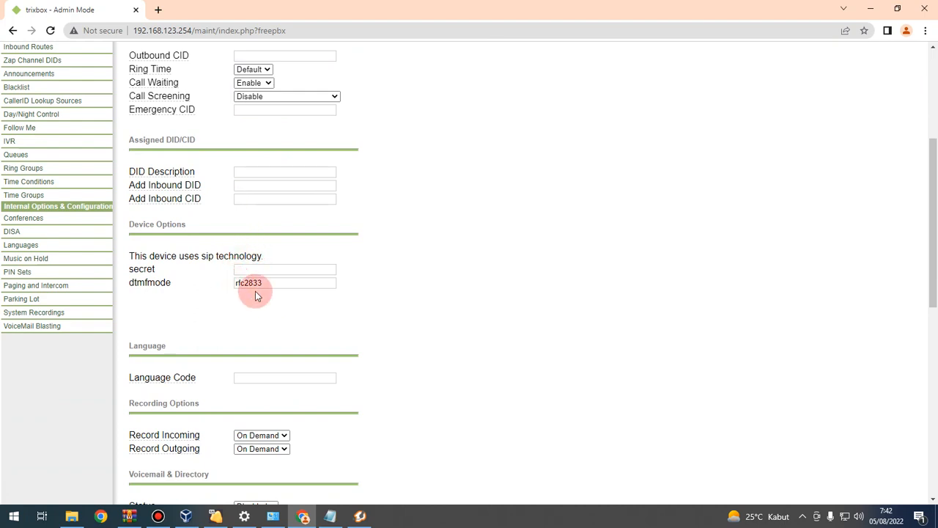
{"action": "scroll", "coordinate": [259, 317], "scroll_direction": "down", "scroll_amount": 2}
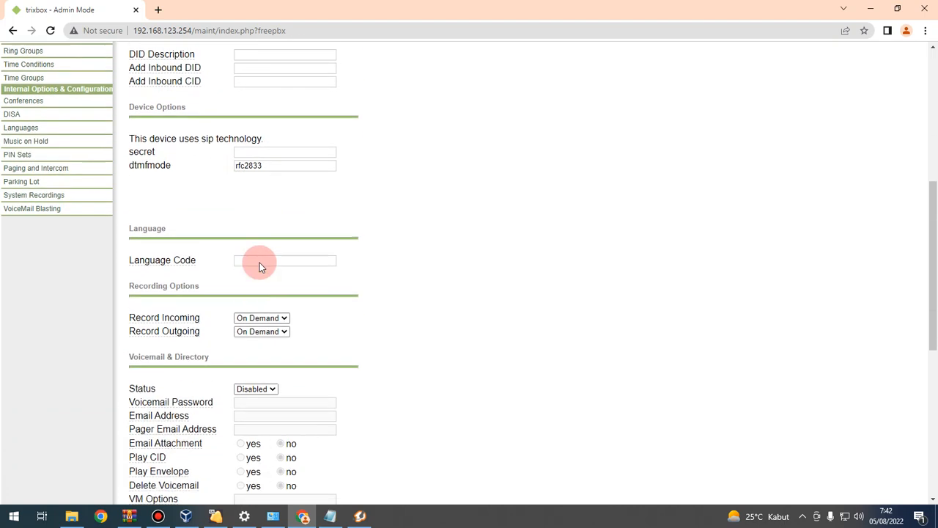
{"action": "left_click", "coordinate": [260, 151]}
{"action": "key", "text": "ctrl+v"}
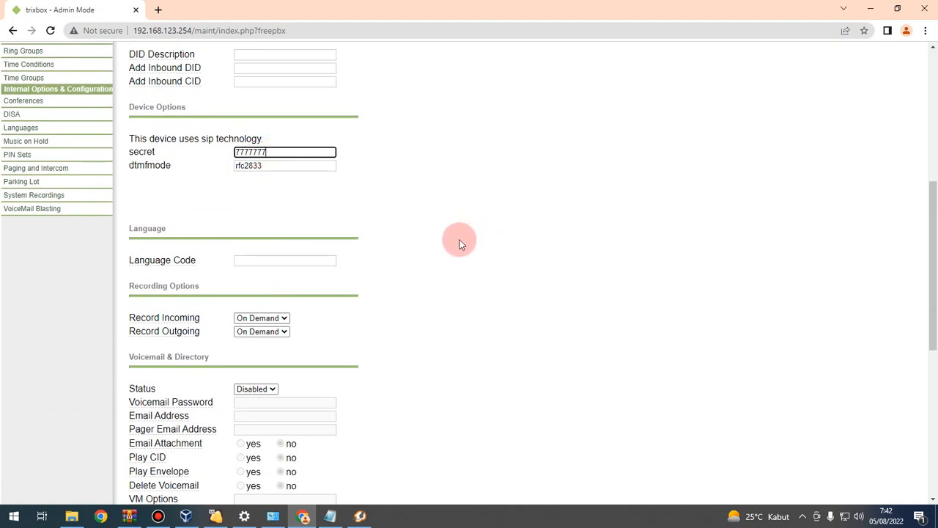
{"action": "left_click_drag", "start_coordinate": [932, 286], "coordinate": [933, 198]}
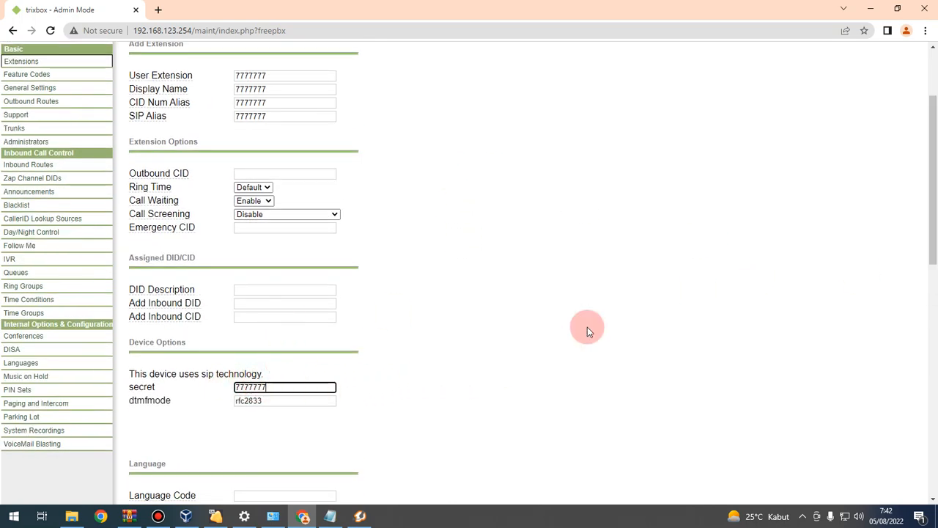
{"action": "left_click_drag", "start_coordinate": [934, 234], "coordinate": [929, 342]}
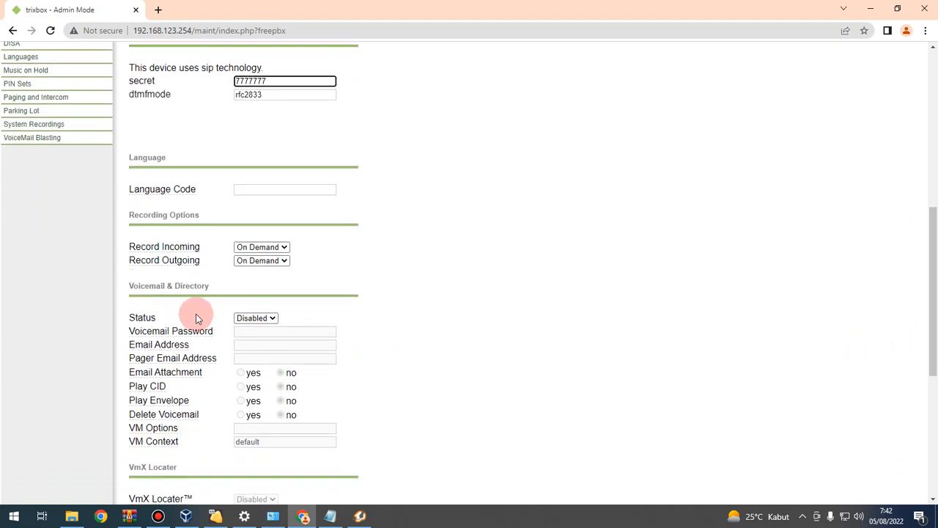
Step: Enable voicemail for extension 7777777 and set its voicemail password
{"action": "left_click", "coordinate": [265, 323]}
{"action": "left_click", "coordinate": [261, 329]}
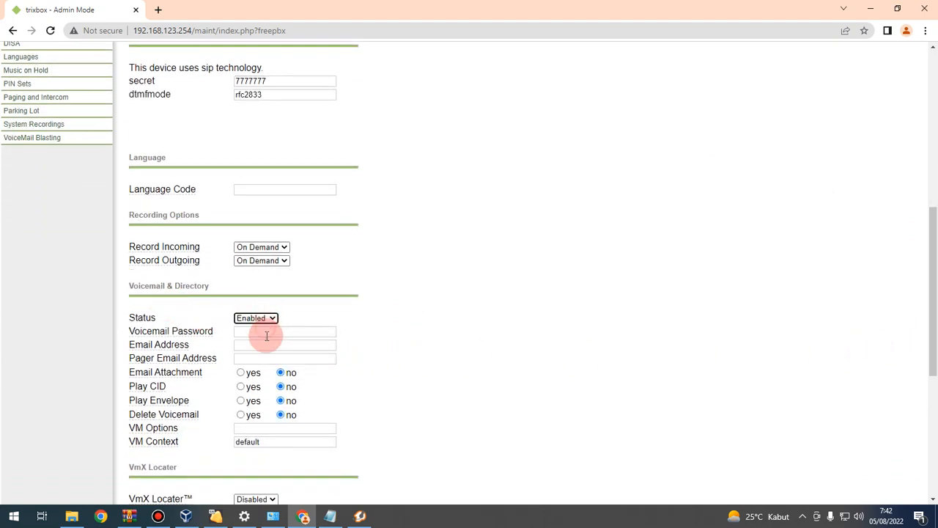
{"action": "left_click", "coordinate": [260, 332]}
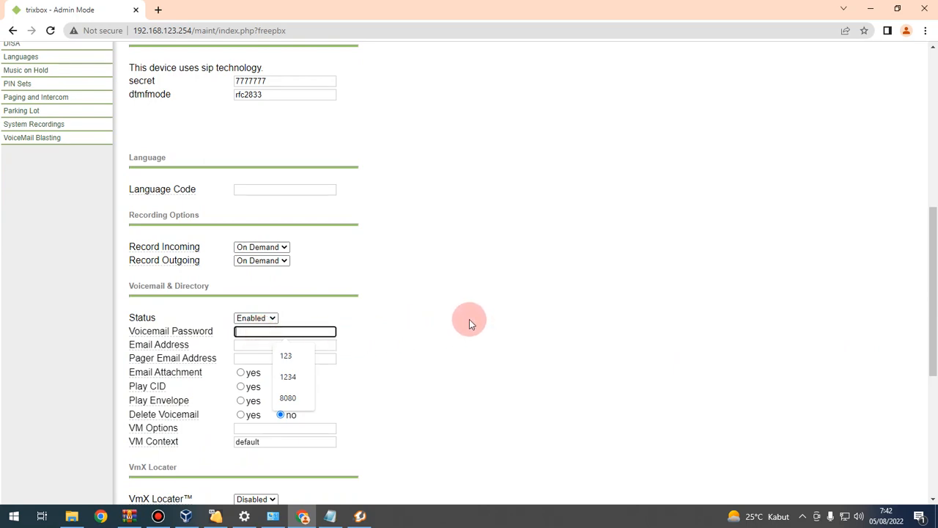
{"action": "type", "text": "7777777"}
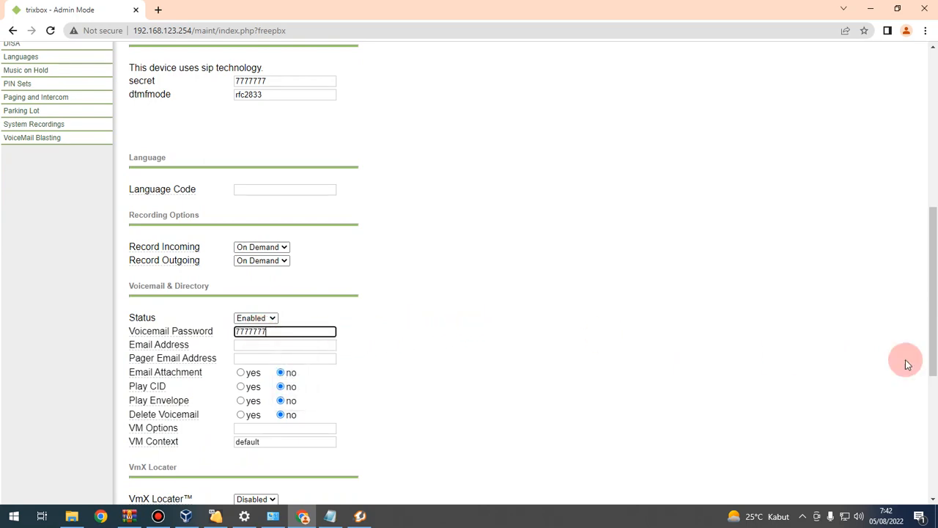
{"action": "left_click_drag", "start_coordinate": [935, 315], "coordinate": [929, 387]}
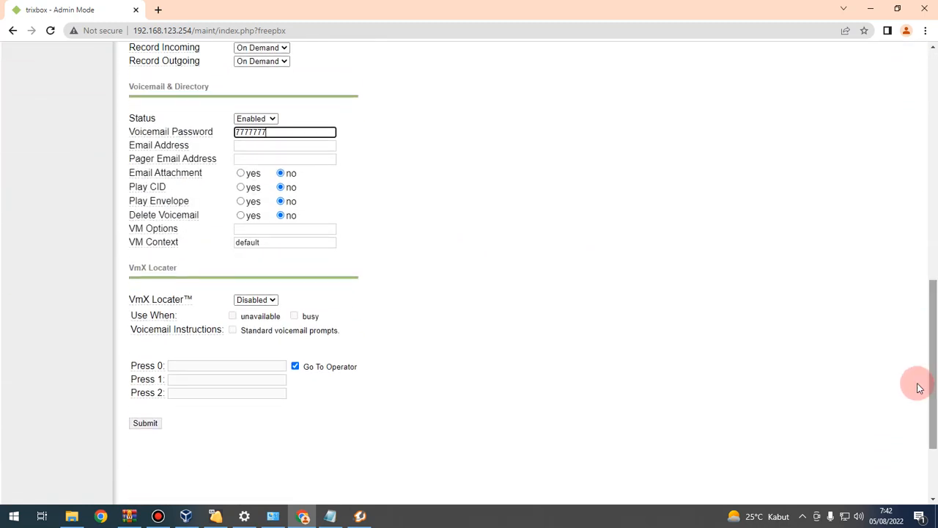
Step: Set Email Attachment, Play CID, Play Envelope and Delete Voicemail to yes
{"action": "mouse_move", "coordinate": [186, 153]}
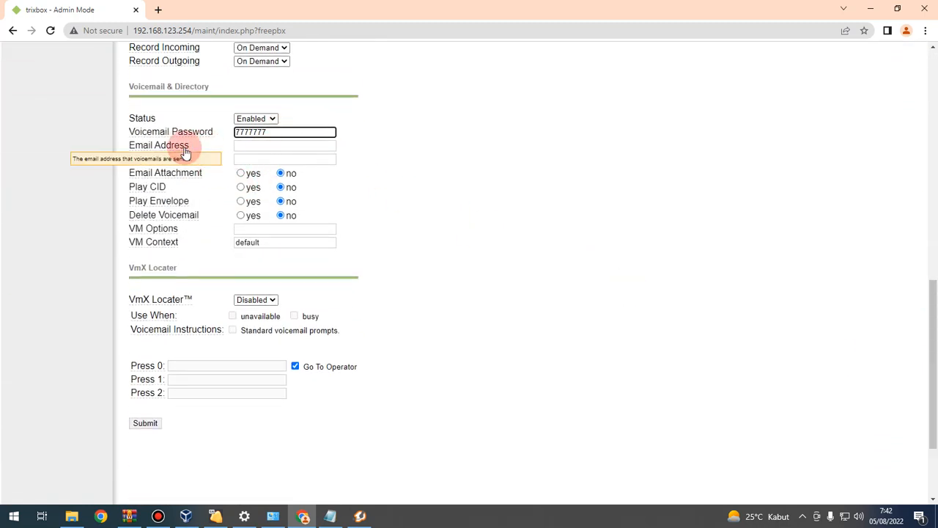
{"action": "left_click", "coordinate": [240, 173]}
{"action": "left_click", "coordinate": [240, 187]}
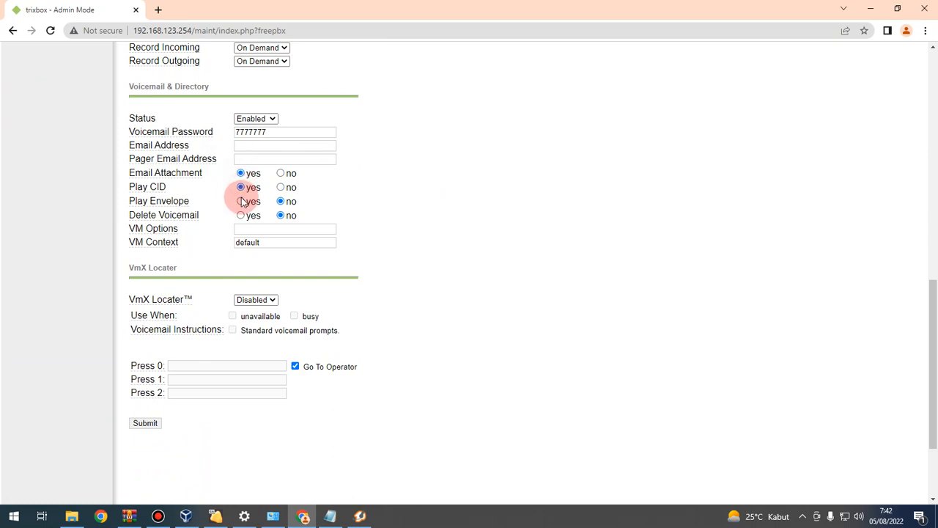
{"action": "left_click", "coordinate": [240, 200]}
{"action": "left_click", "coordinate": [240, 215]}
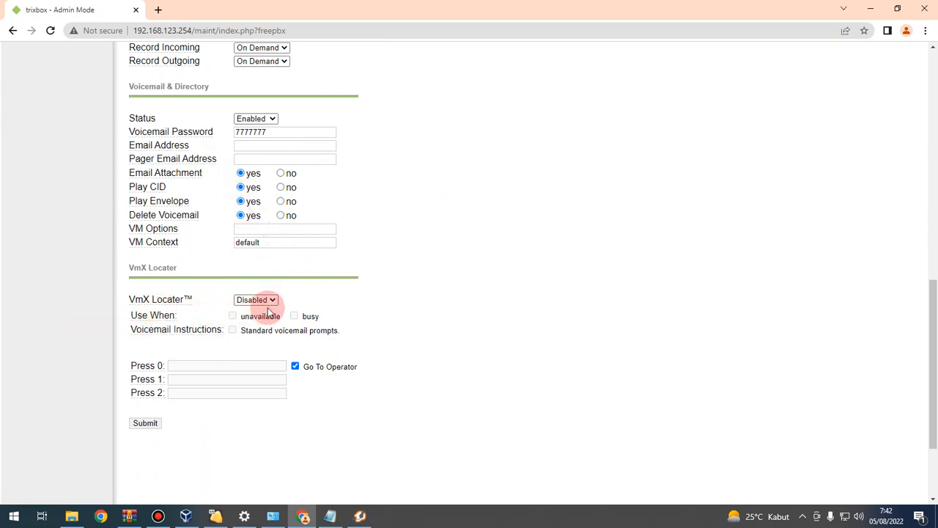
Step: Enable VmX Locater for unavailable with standard voicemail prompts, then submit the extension
{"action": "left_click", "coordinate": [252, 320]}
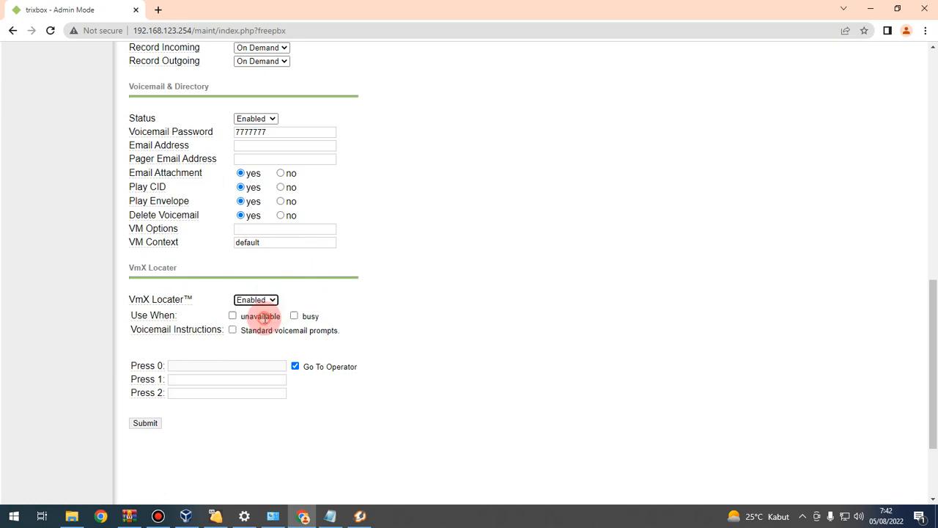
{"action": "left_click", "coordinate": [233, 316]}
{"action": "left_click", "coordinate": [232, 330]}
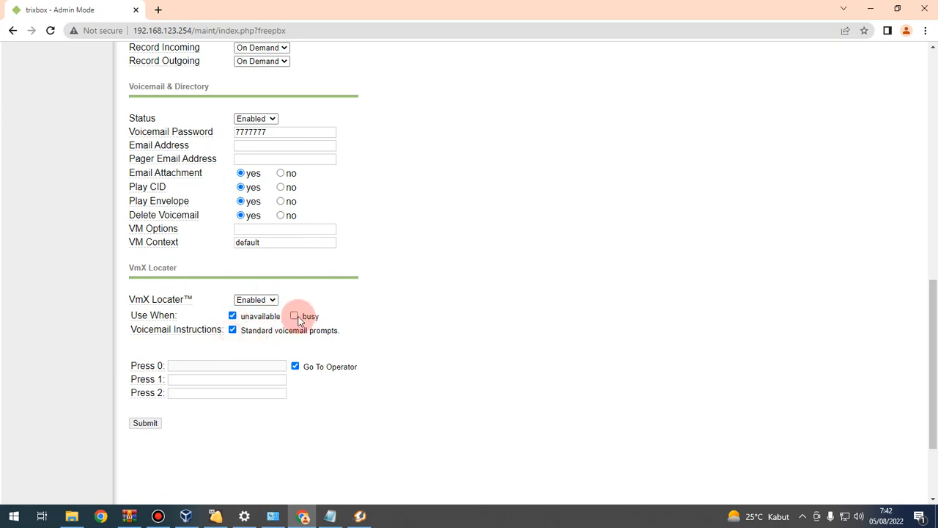
{"action": "left_click", "coordinate": [145, 423]}
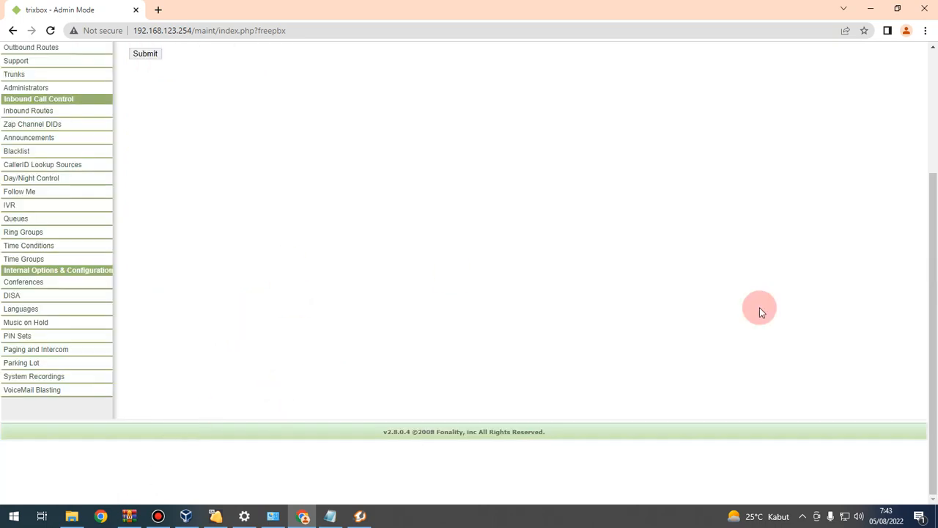
Step: Apply the pending configuration changes and continue with the PBX reload
{"action": "left_click_drag", "start_coordinate": [932, 274], "coordinate": [936, 132]}
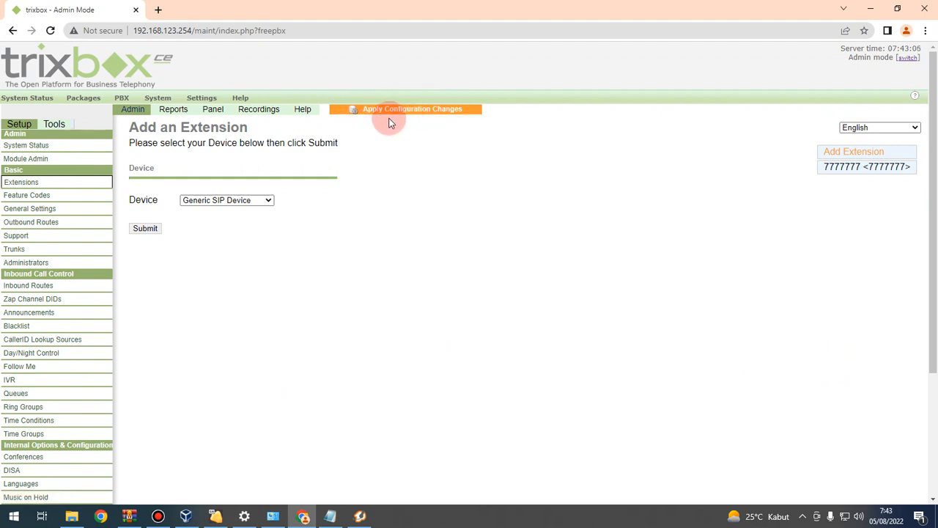
{"action": "left_click", "coordinate": [417, 110]}
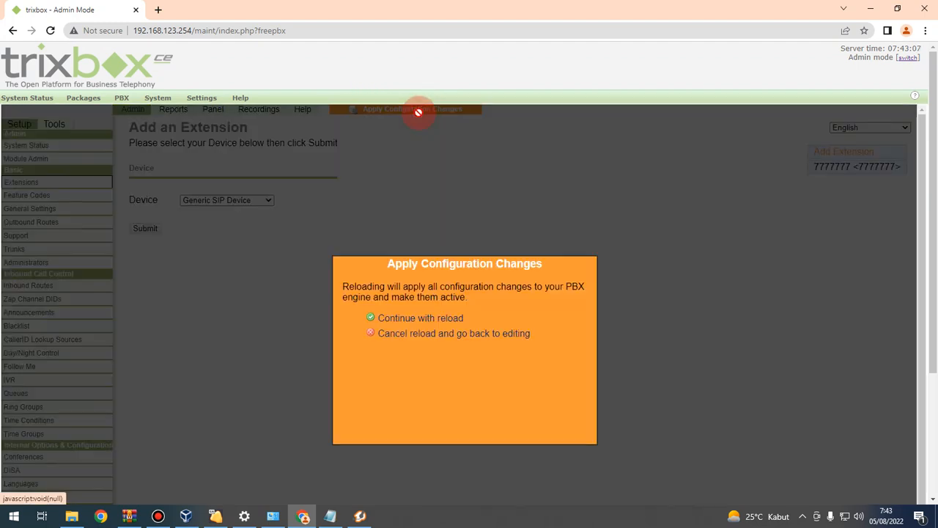
{"action": "left_click", "coordinate": [427, 321]}
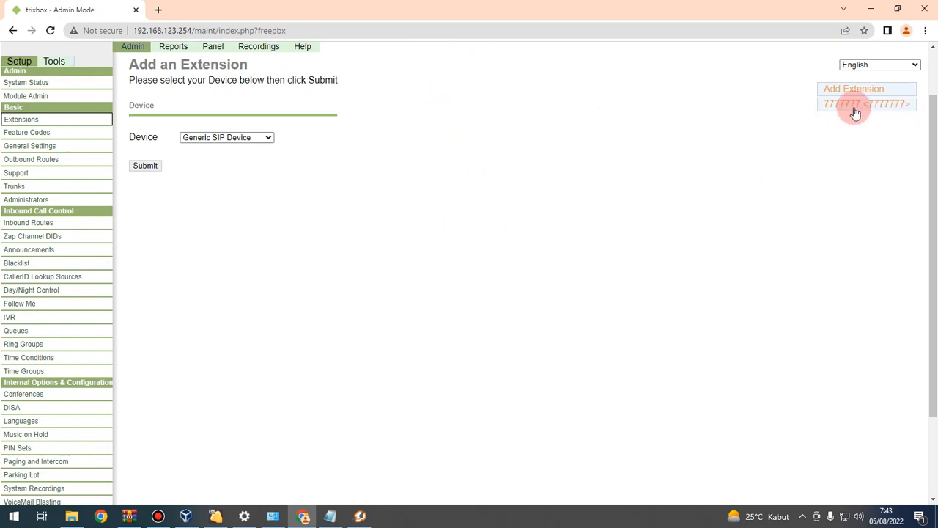
{"action": "left_click", "coordinate": [360, 518]}
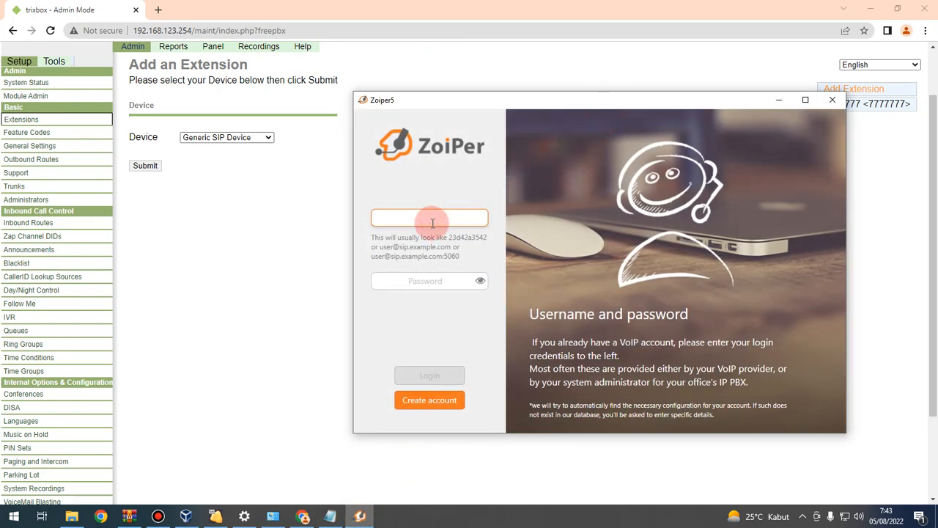
Step: Log in to Zoiper5 as user 7777777 with the account password
{"action": "type", "text": "7777777"}
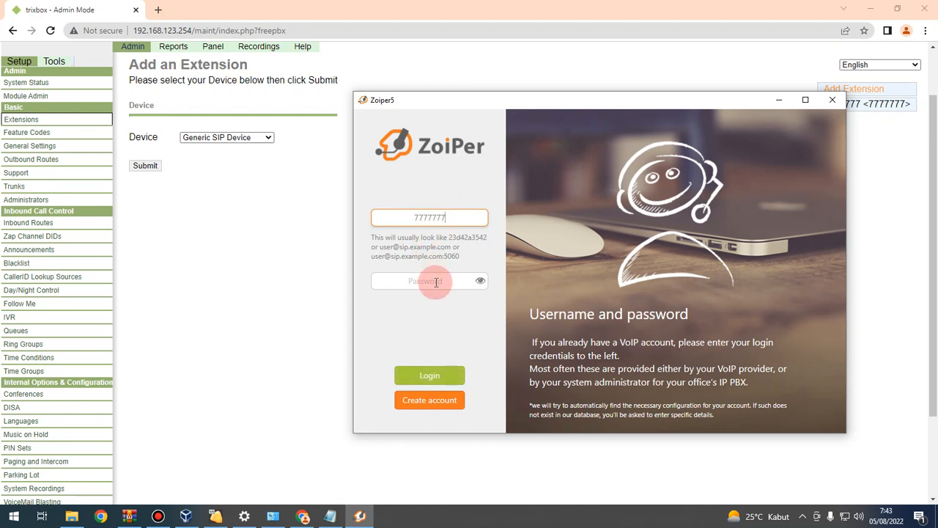
{"action": "left_click", "coordinate": [437, 282]}
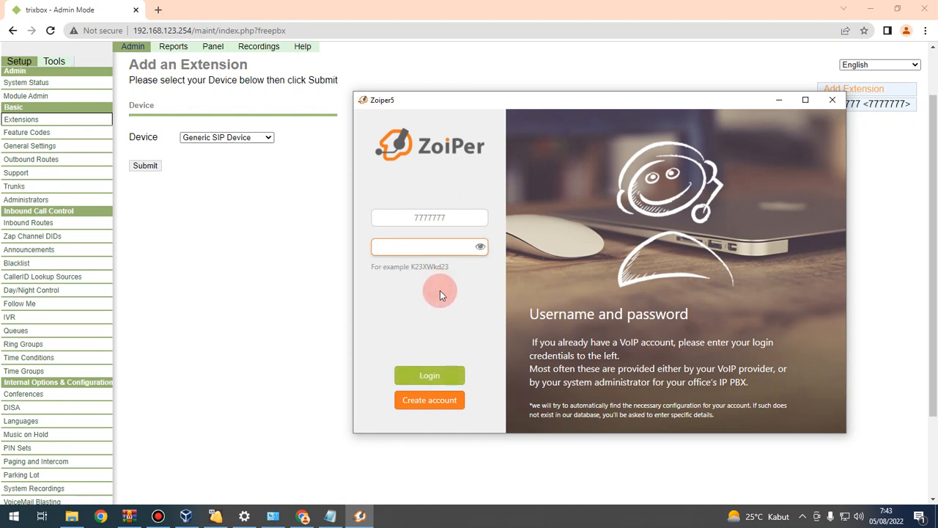
{"action": "type", "text": "7777777"}
{"action": "left_click", "coordinate": [482, 250]}
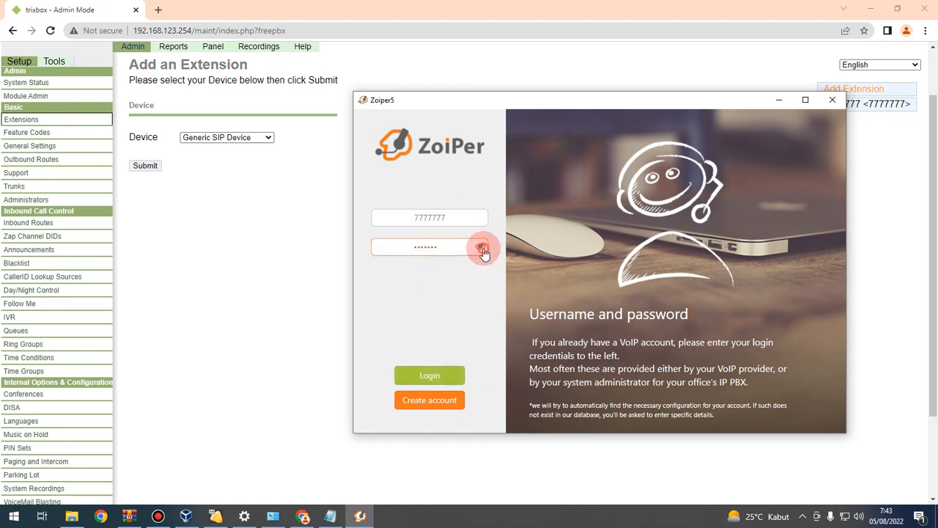
{"action": "left_click", "coordinate": [439, 375]}
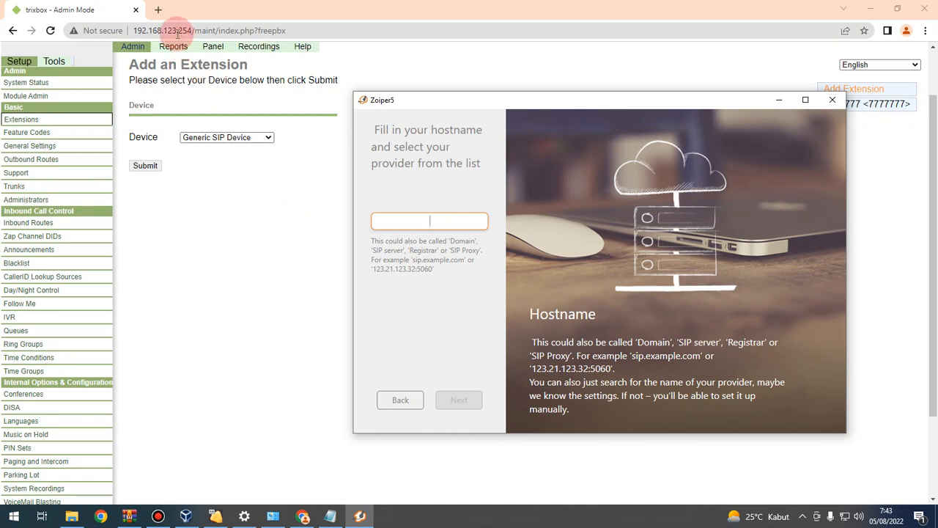
Step: Set host 192.168.123.254, skip authentication, accept SIP UDP, and return to the trixbox page
{"action": "left_click_drag", "start_coordinate": [134, 31], "coordinate": [194, 30]}
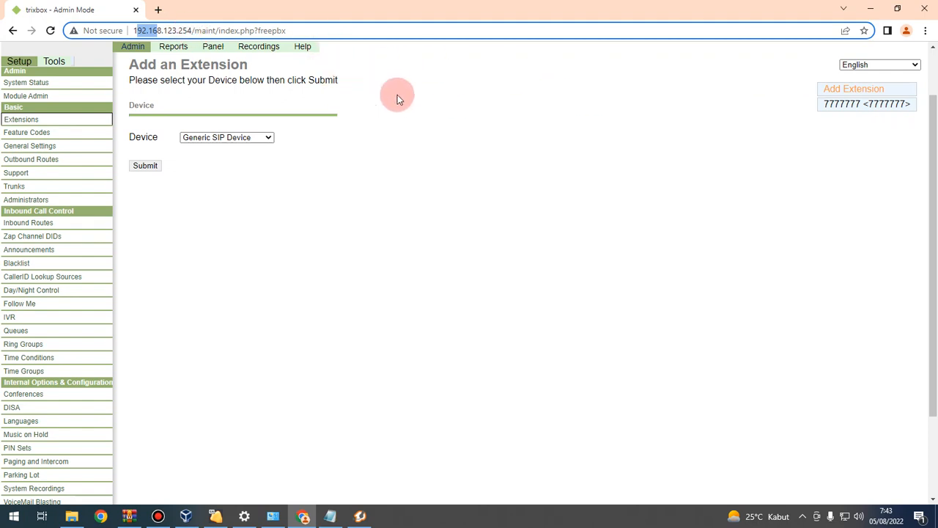
{"action": "left_click", "coordinate": [360, 516]}
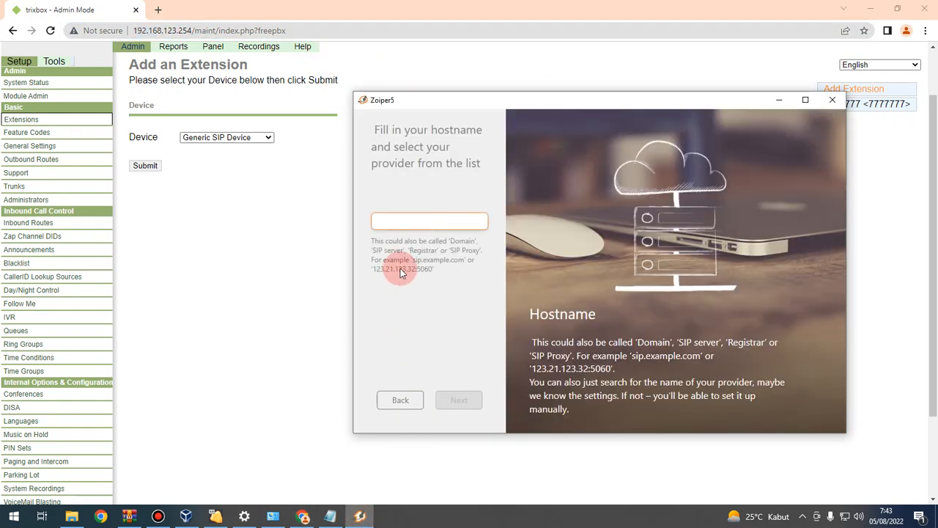
{"action": "type", "text": "192.168.123.254"}
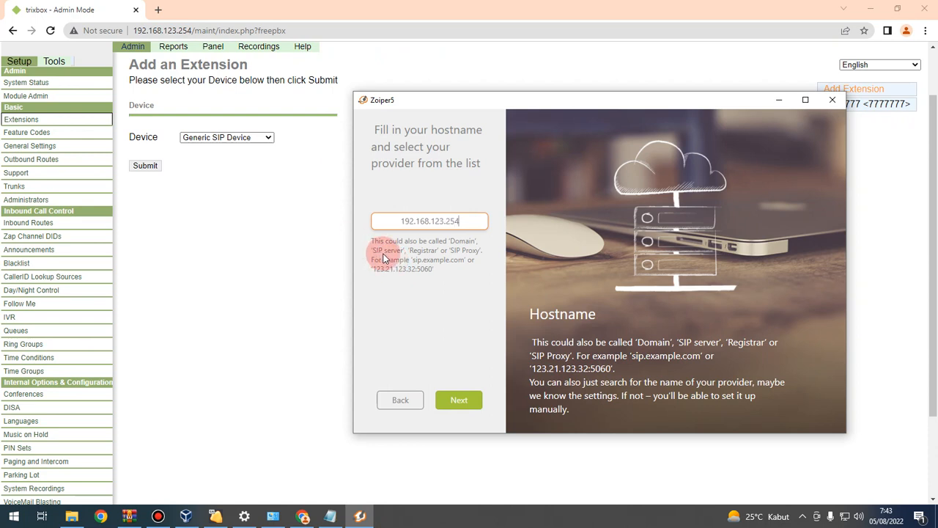
{"action": "left_click", "coordinate": [475, 412]}
{"action": "left_click", "coordinate": [472, 409]}
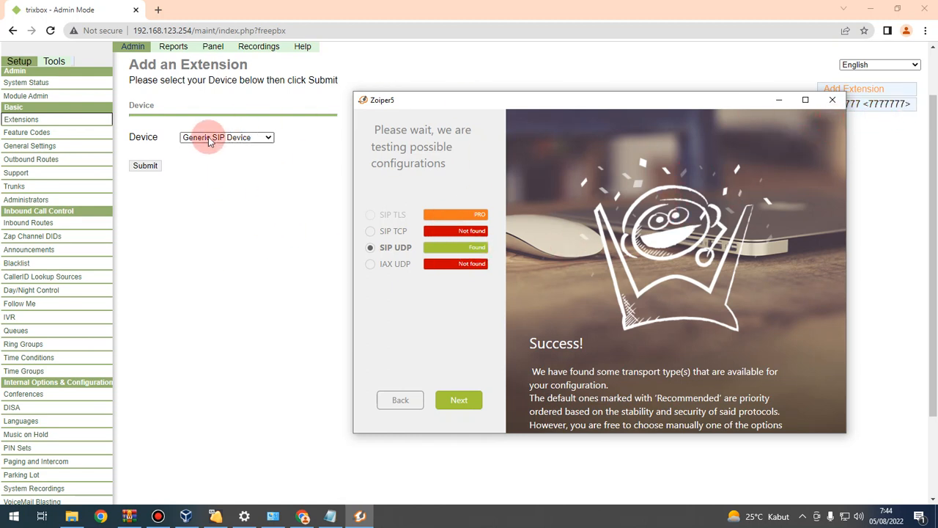
{"action": "left_click", "coordinate": [462, 405]}
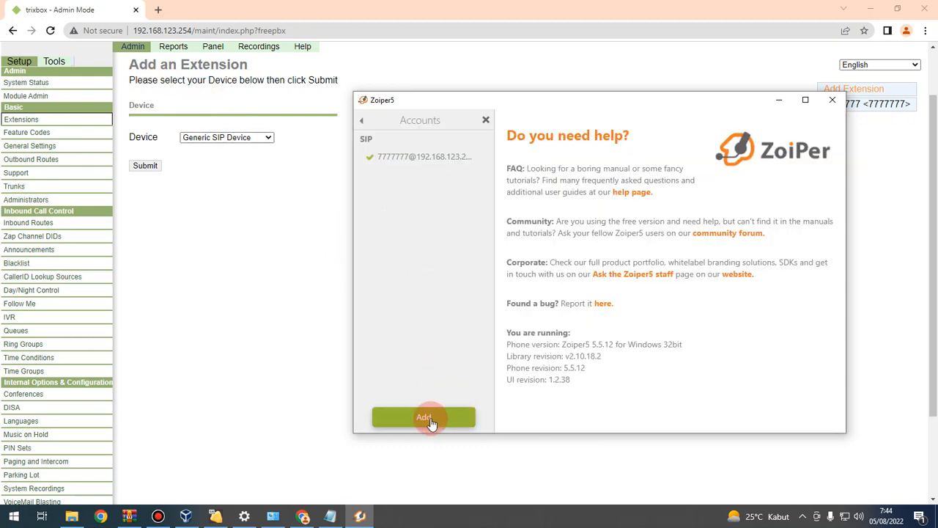
{"action": "left_click", "coordinate": [486, 121]}
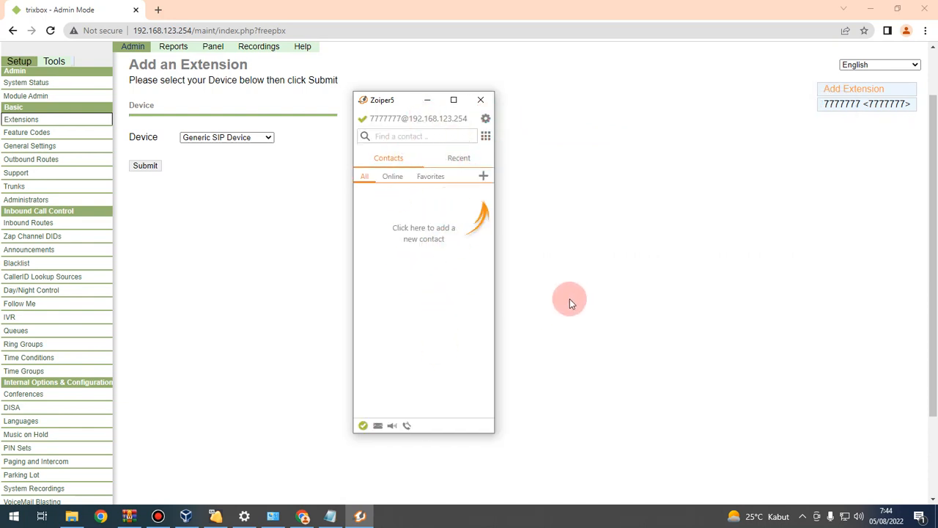
{"action": "left_click", "coordinate": [262, 234]}
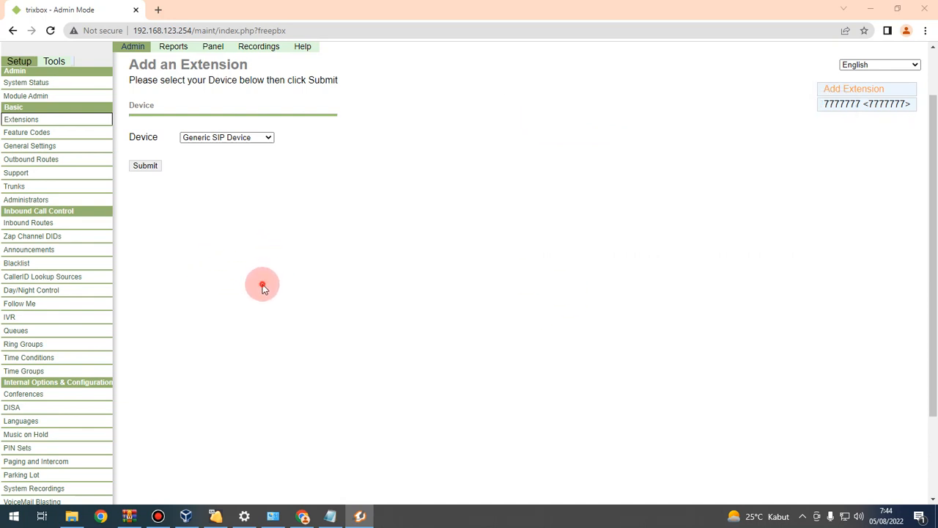
Step: Add Generic SIP extension 88888888, reusing it as Display Name, CID Num Alias and SIP Alias
{"action": "left_click", "coordinate": [148, 167]}
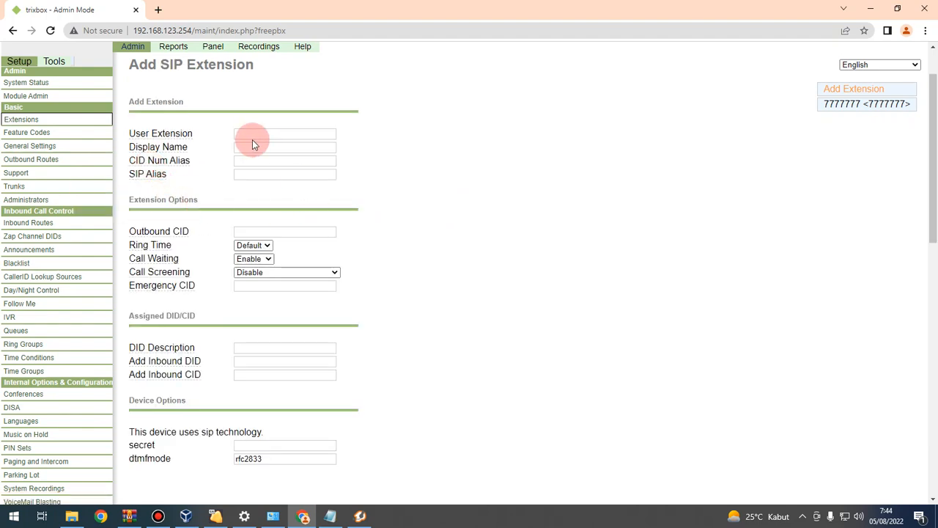
{"action": "left_click", "coordinate": [252, 138]}
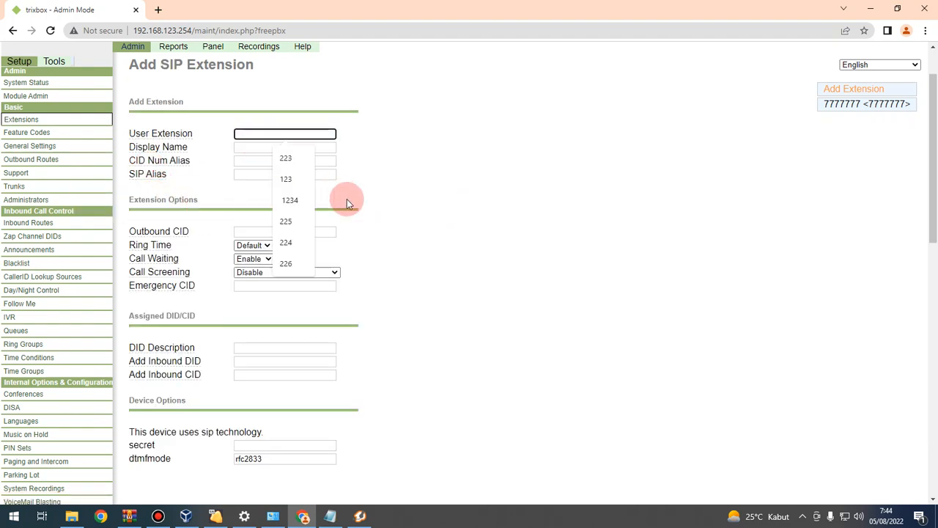
{"action": "type", "text": "88888888"}
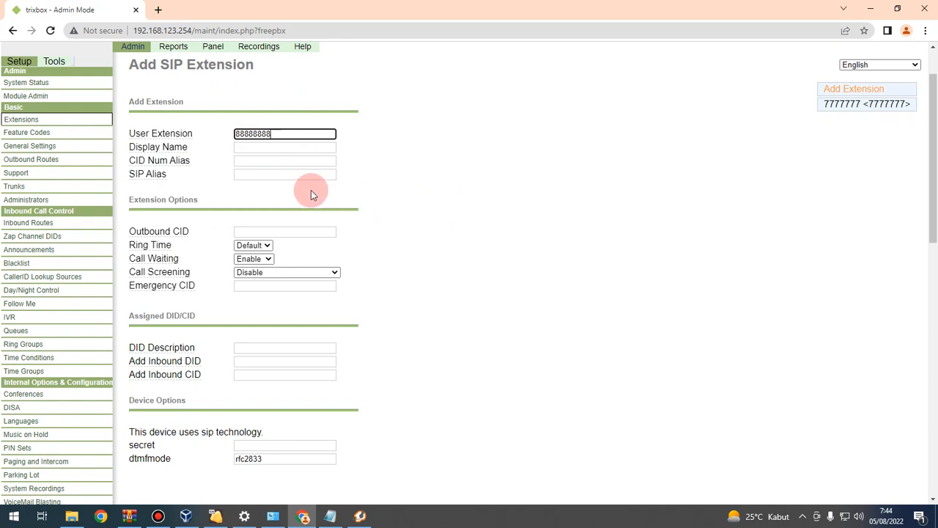
{"action": "left_click_drag", "start_coordinate": [285, 134], "coordinate": [201, 141]}
{"action": "key", "text": "ctrl+c"}
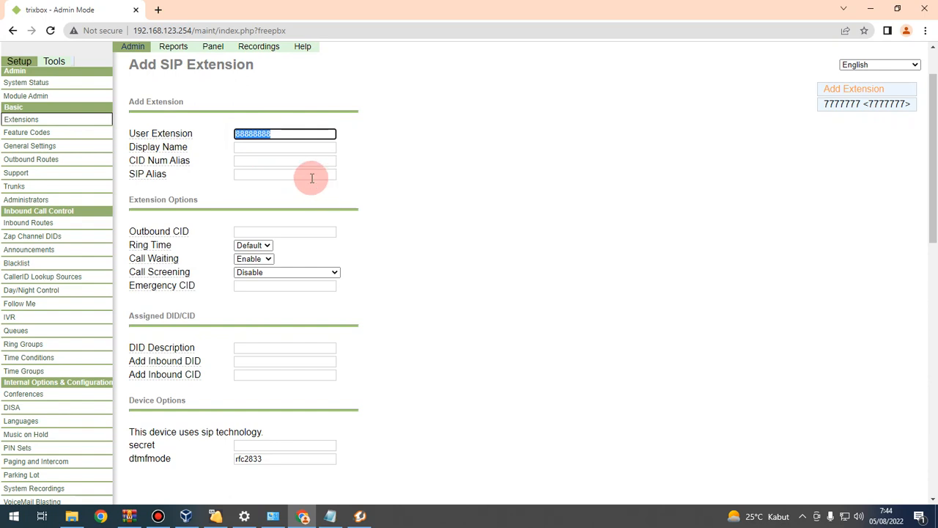
{"action": "left_click", "coordinate": [286, 149]}
{"action": "key", "text": "ctrl+v"}
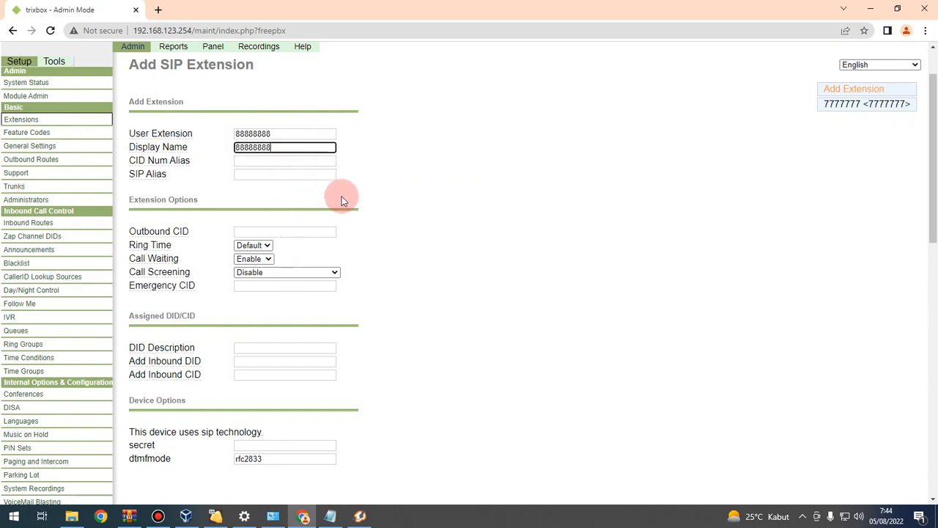
{"action": "left_click", "coordinate": [279, 162]}
{"action": "key", "text": "ctrl+v"}
{"action": "left_click", "coordinate": [304, 175]}
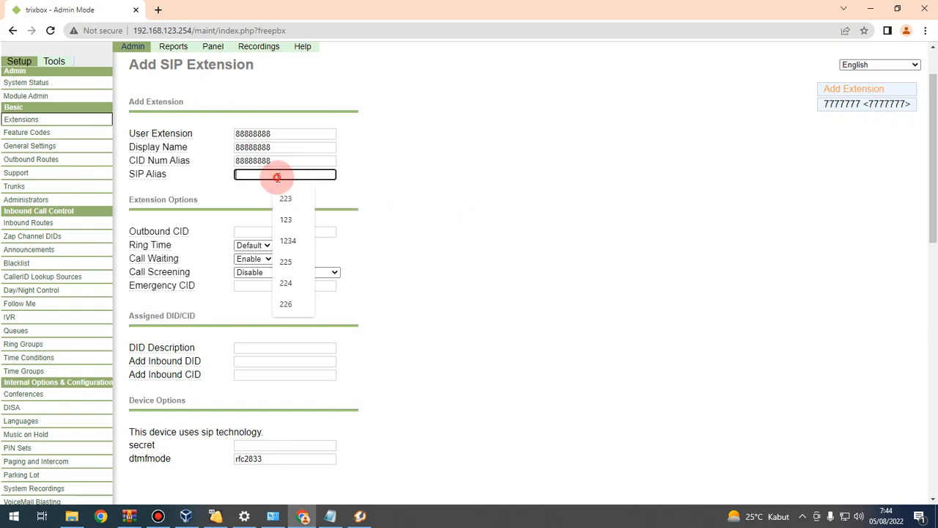
{"action": "key", "text": "ctrl+v"}
Step: Enable voicemail with Email Attachment, Play CID and Play Envelope set to yes
{"action": "scroll", "coordinate": [381, 224], "scroll_direction": "down", "scroll_amount": 5}
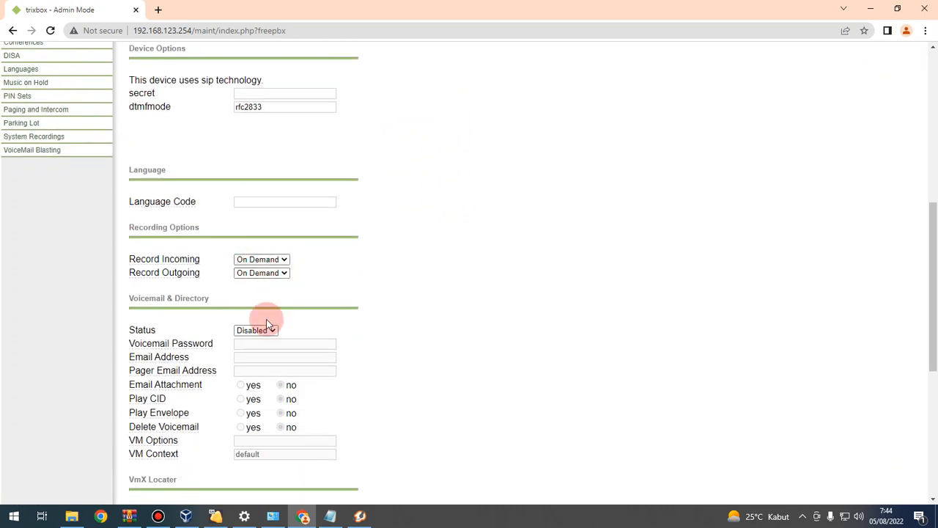
{"action": "left_click", "coordinate": [267, 326]}
{"action": "left_click", "coordinate": [268, 341]}
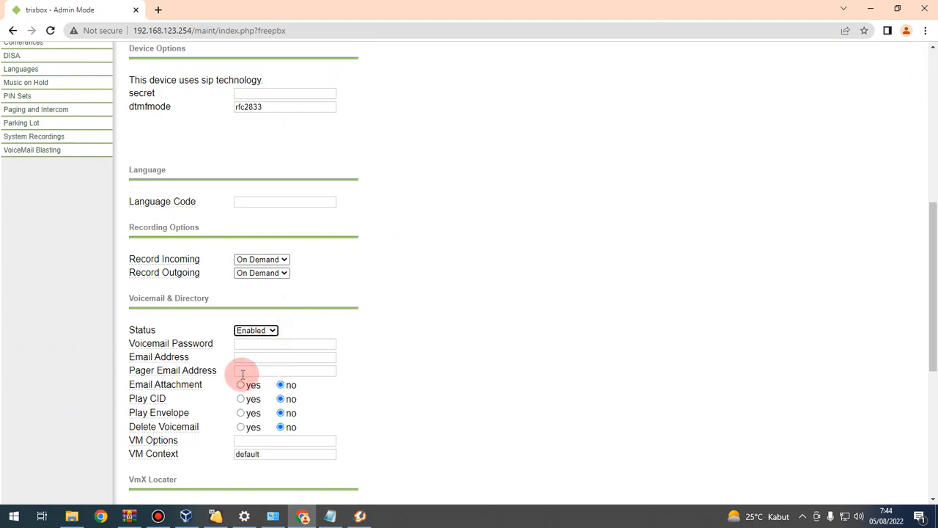
{"action": "left_click", "coordinate": [240, 386]}
{"action": "left_click", "coordinate": [241, 398]}
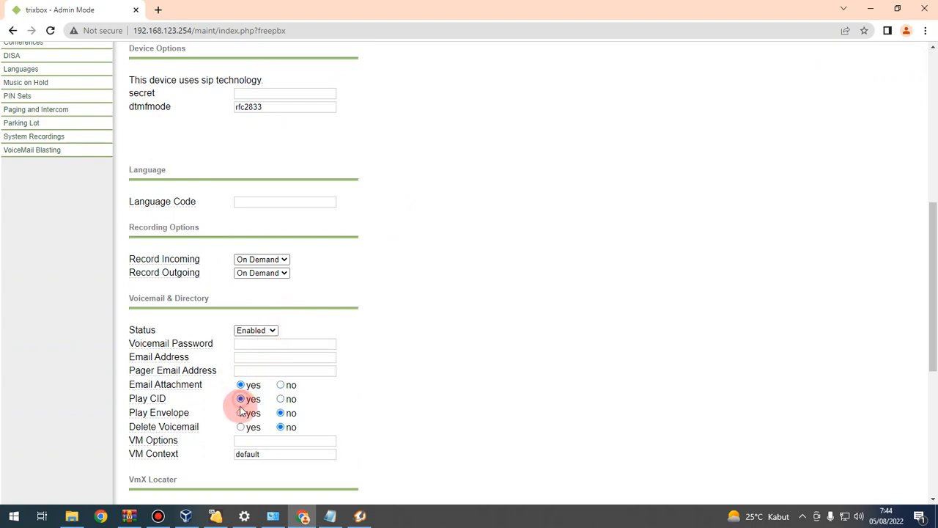
{"action": "left_click", "coordinate": [240, 412]}
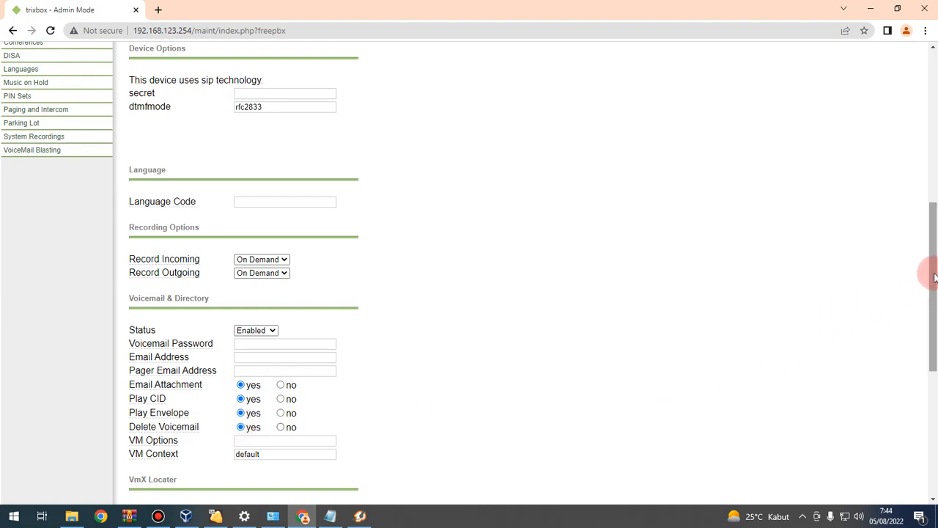
Step: Turn on VmX Locater for unavailable and busy, then submit extension 88888888
{"action": "left_click_drag", "start_coordinate": [934, 277], "coordinate": [932, 396]}
{"action": "left_click", "coordinate": [272, 206]}
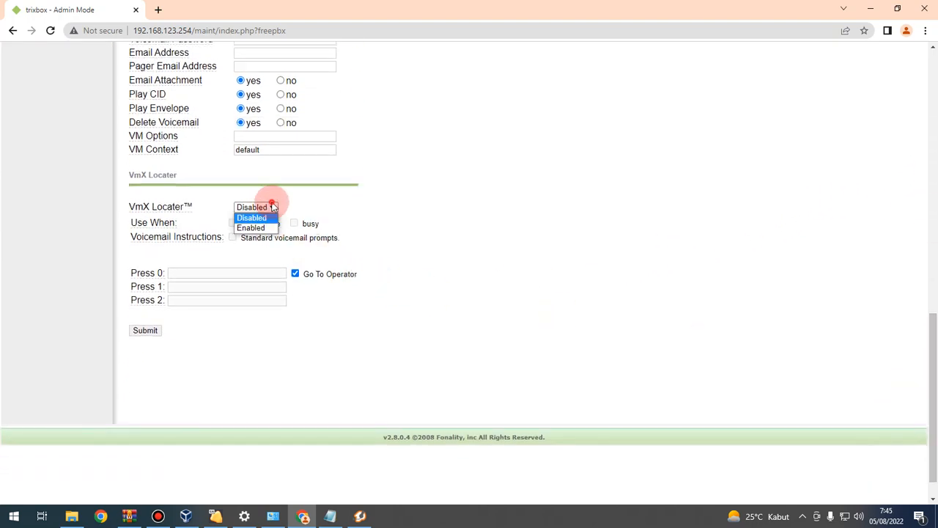
{"action": "left_click", "coordinate": [262, 219]}
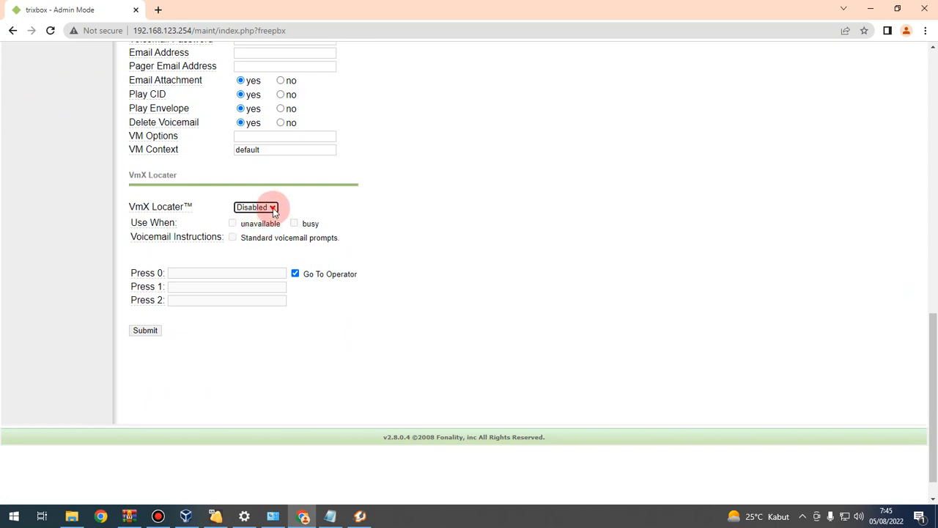
{"action": "left_click", "coordinate": [271, 207]}
{"action": "left_click", "coordinate": [251, 227]}
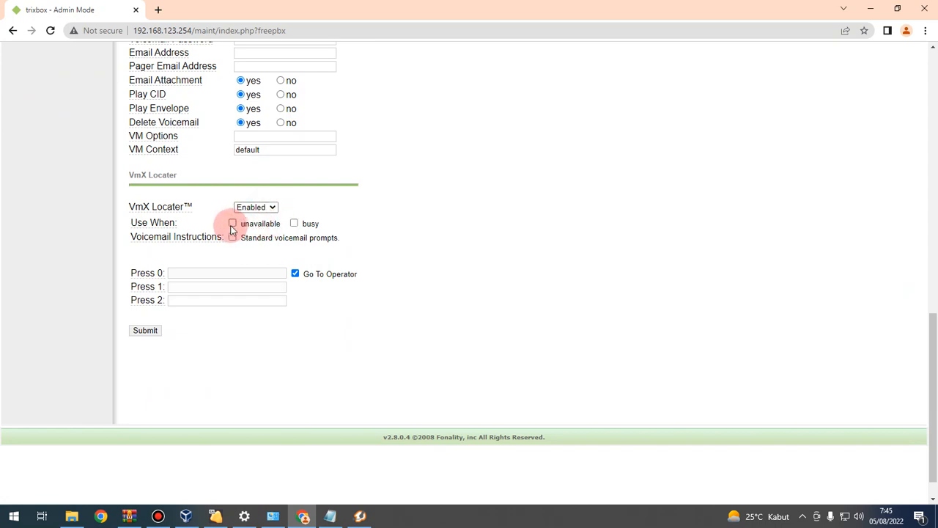
{"action": "left_click", "coordinate": [233, 237]}
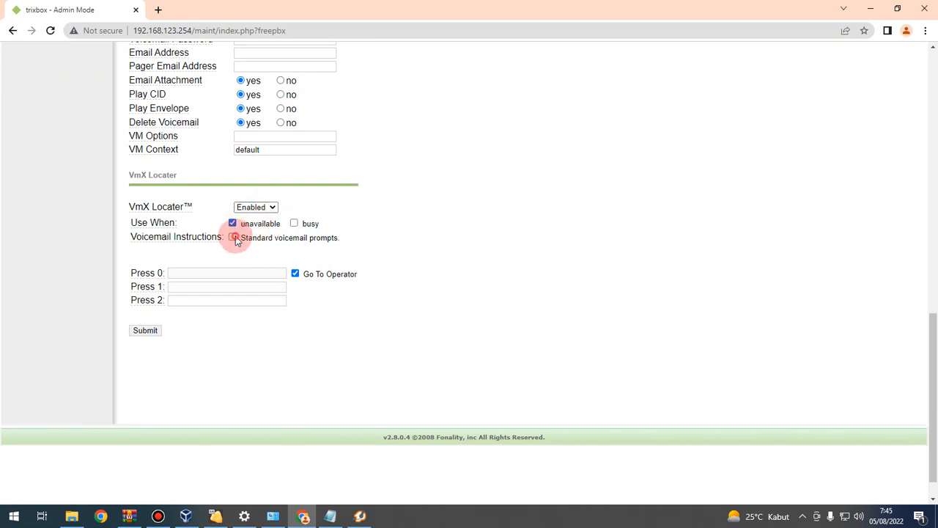
{"action": "left_click", "coordinate": [294, 223]}
{"action": "left_click_drag", "start_coordinate": [932, 345], "coordinate": [909, 106]}
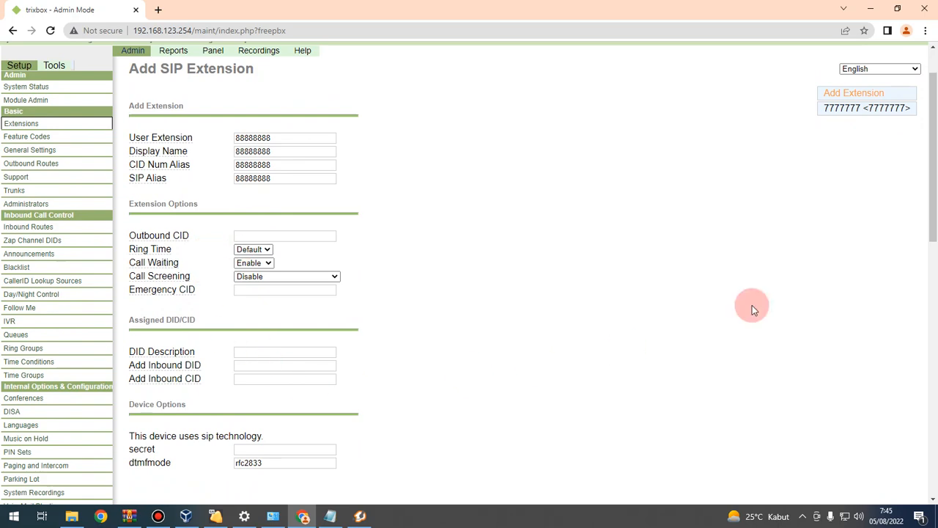
{"action": "left_click_drag", "start_coordinate": [929, 142], "coordinate": [930, 286]}
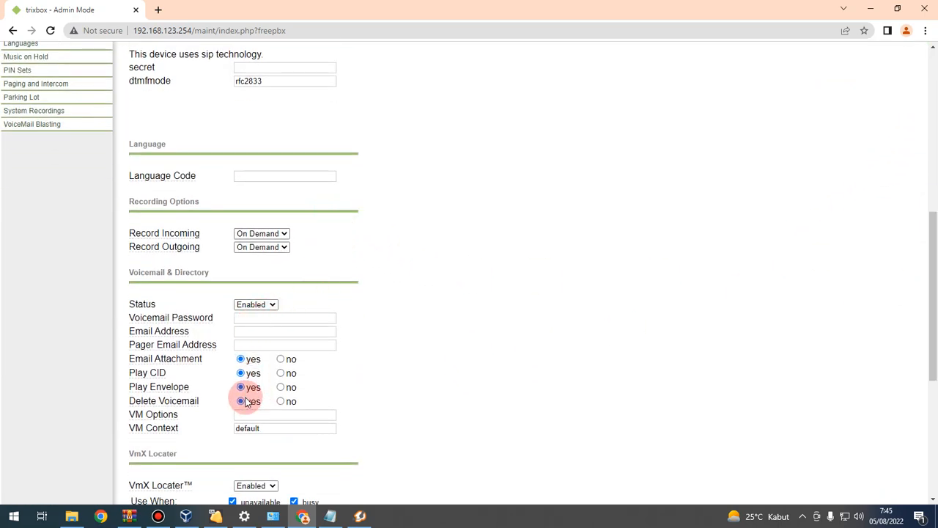
{"action": "left_click_drag", "start_coordinate": [928, 245], "coordinate": [934, 382]}
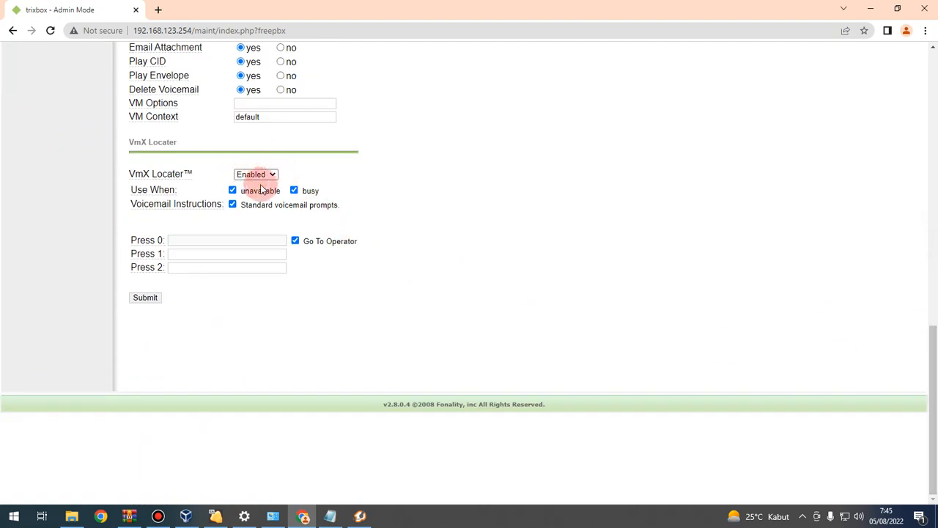
{"action": "left_click", "coordinate": [146, 298]}
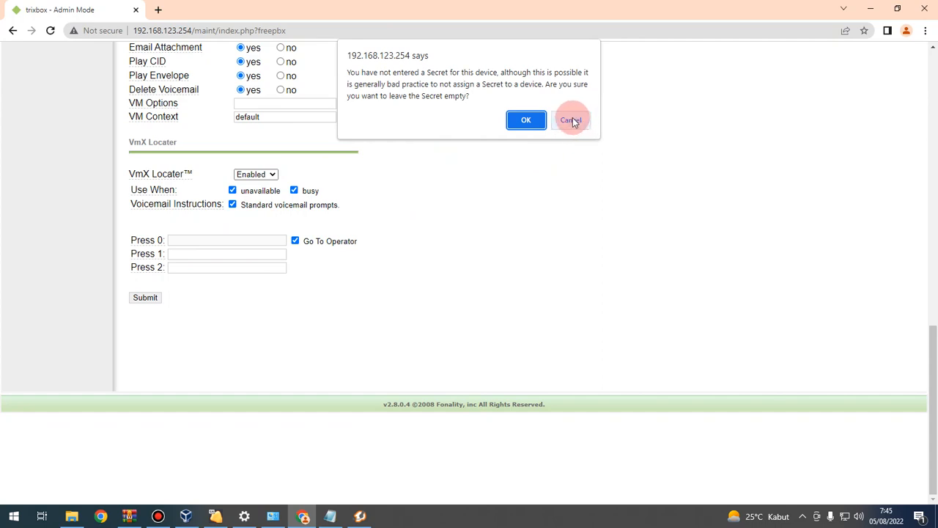
Step: Accept the empty secret and voicemail password warnings, then apply changes with reload
{"action": "left_click", "coordinate": [527, 121]}
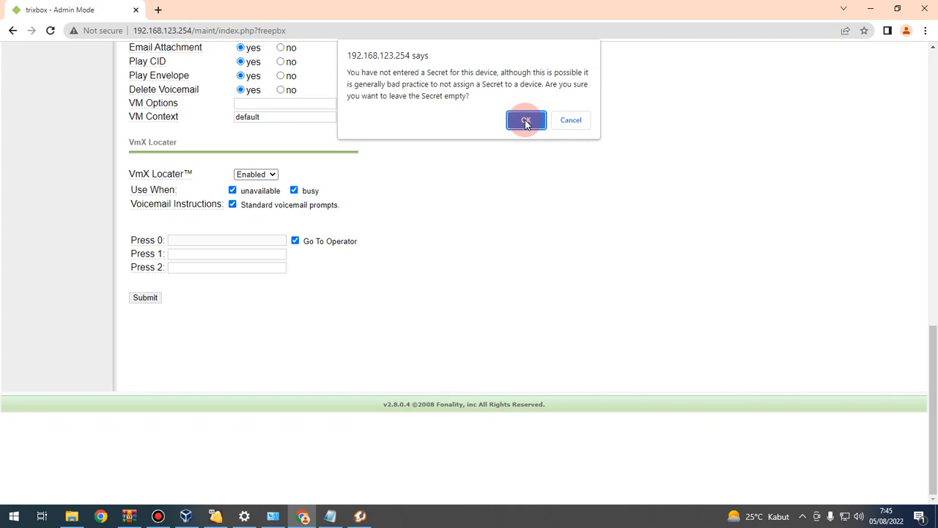
{"action": "left_click", "coordinate": [526, 111]}
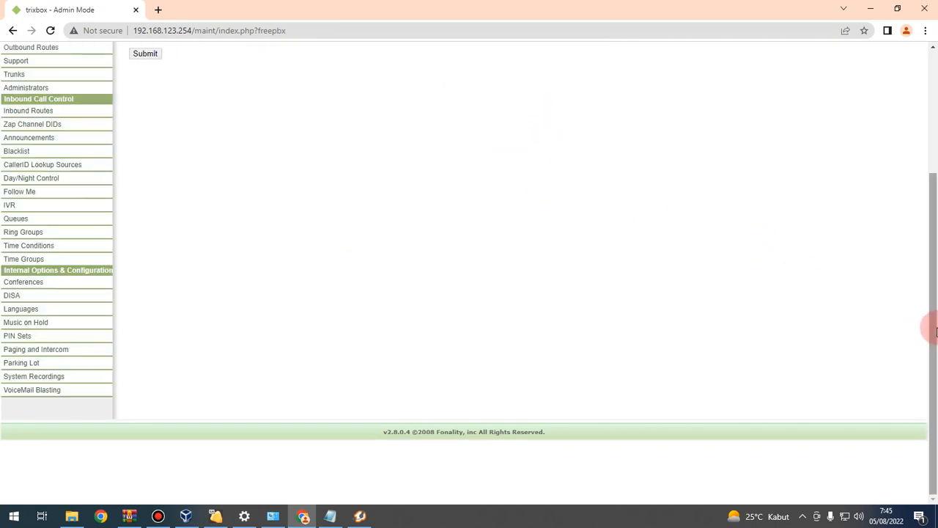
{"action": "left_click_drag", "start_coordinate": [935, 318], "coordinate": [920, 115]}
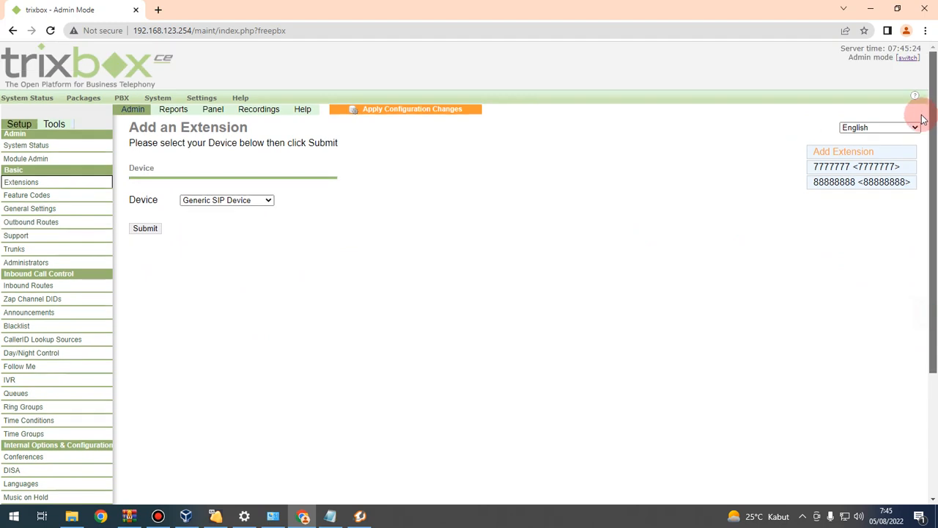
{"action": "left_click", "coordinate": [407, 112]}
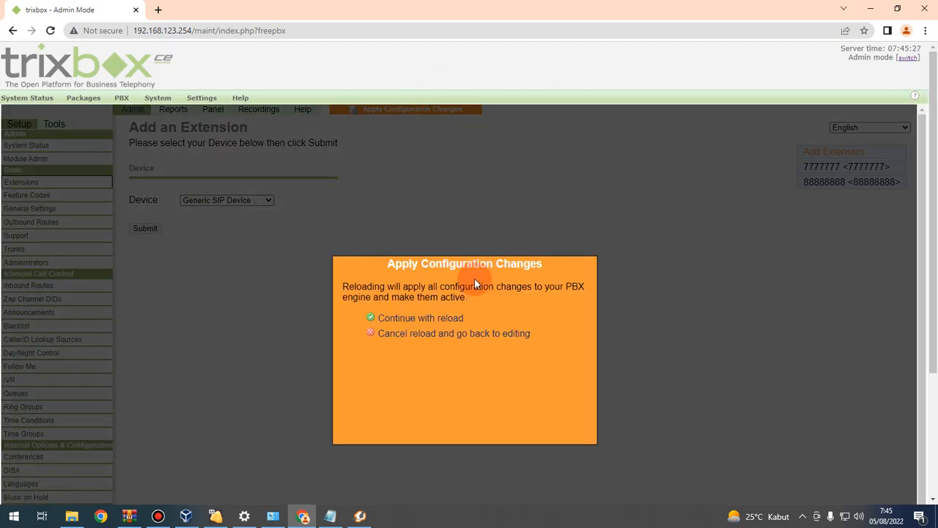
{"action": "left_click", "coordinate": [420, 321]}
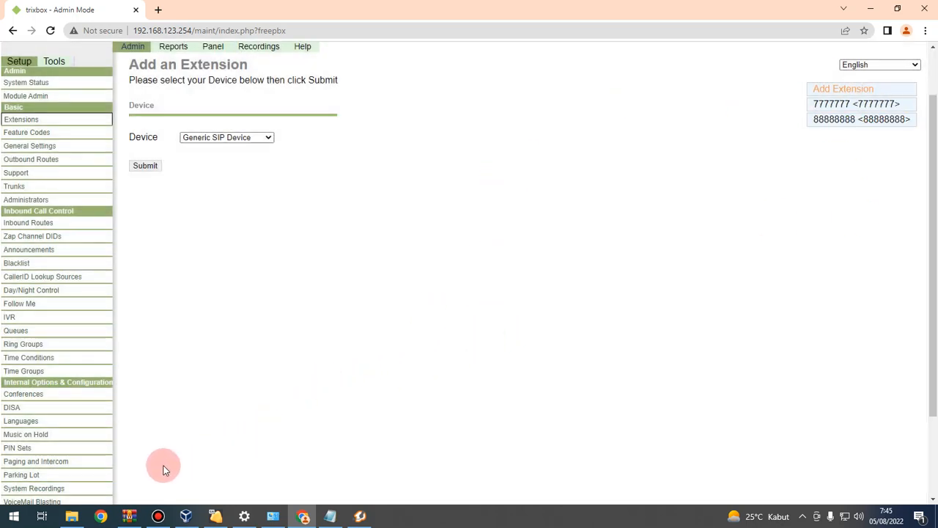
{"action": "left_click", "coordinate": [14, 516]}
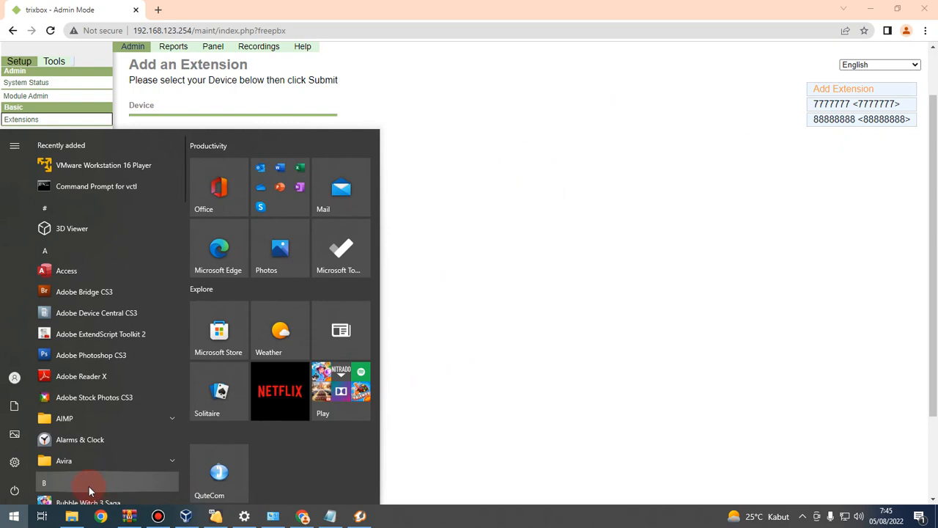
Step: Launch QuteCom, choose Account > Log On, and configure a new profile
{"action": "left_click", "coordinate": [219, 475]}
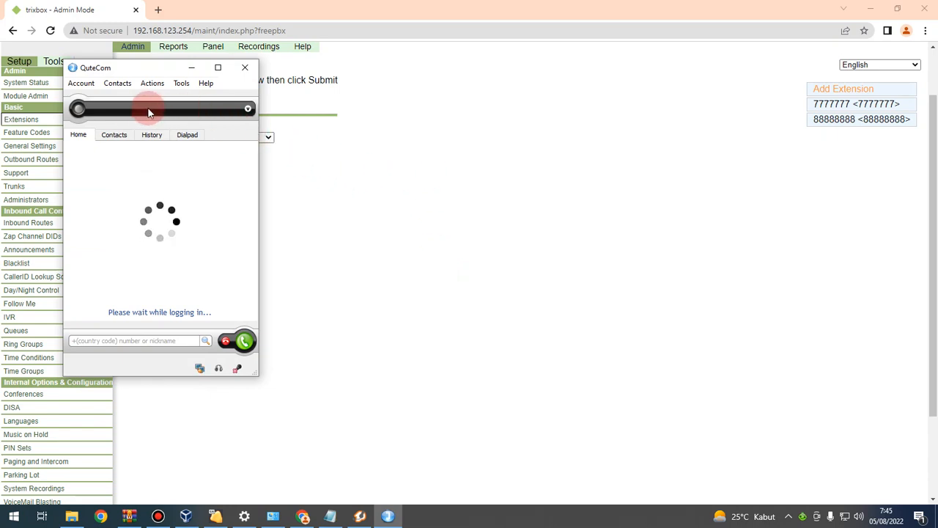
{"action": "left_click_drag", "start_coordinate": [110, 70], "coordinate": [239, 81]}
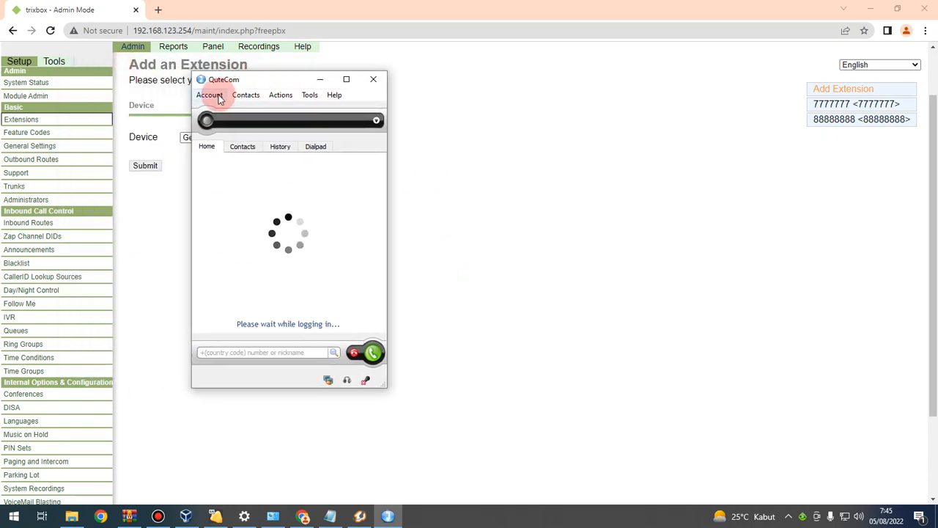
{"action": "left_click", "coordinate": [211, 95]}
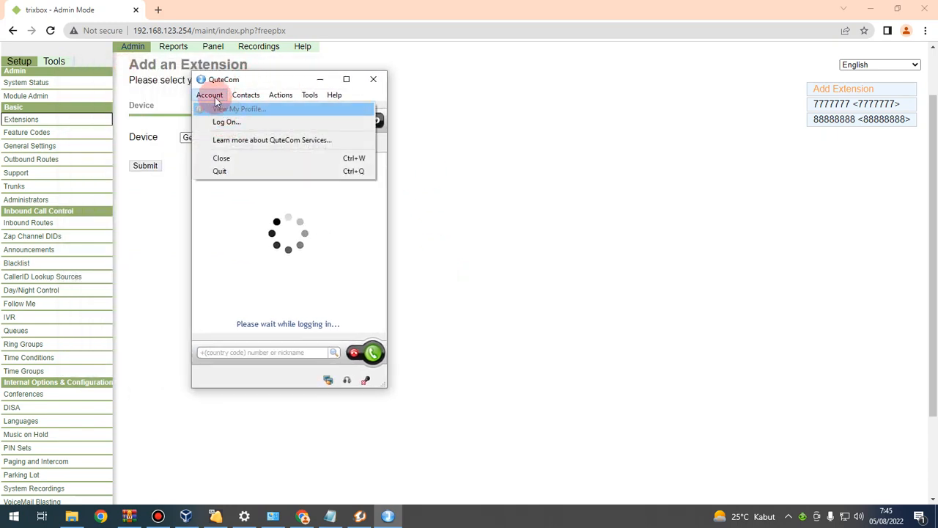
{"action": "left_click", "coordinate": [226, 122]}
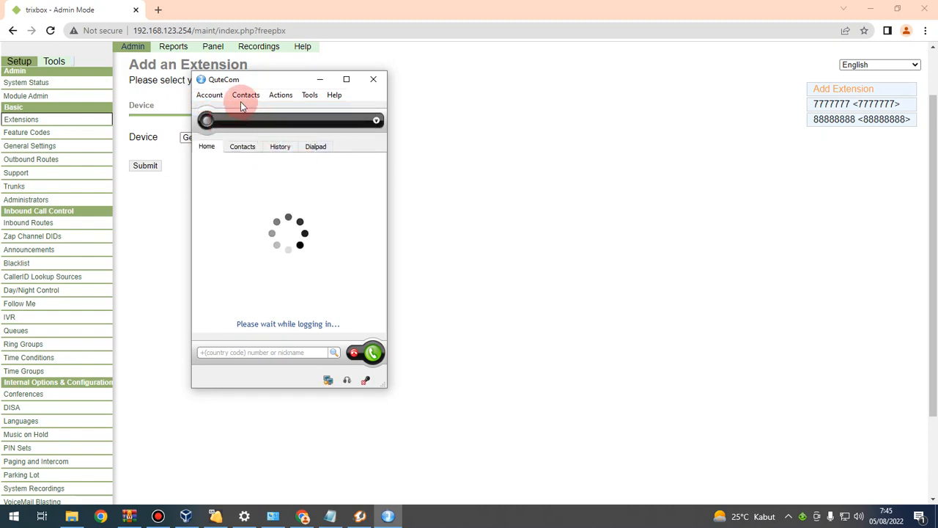
{"action": "left_click", "coordinate": [209, 95]}
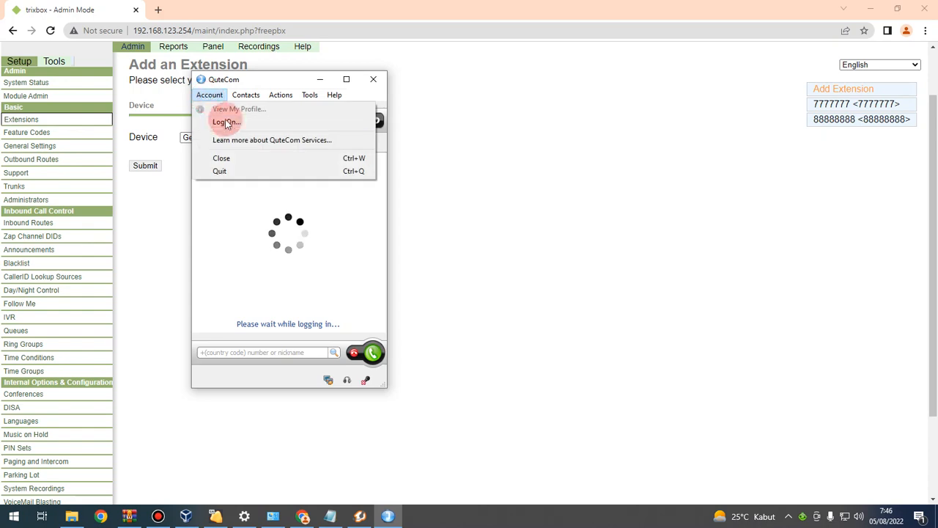
{"action": "left_click", "coordinate": [226, 123]}
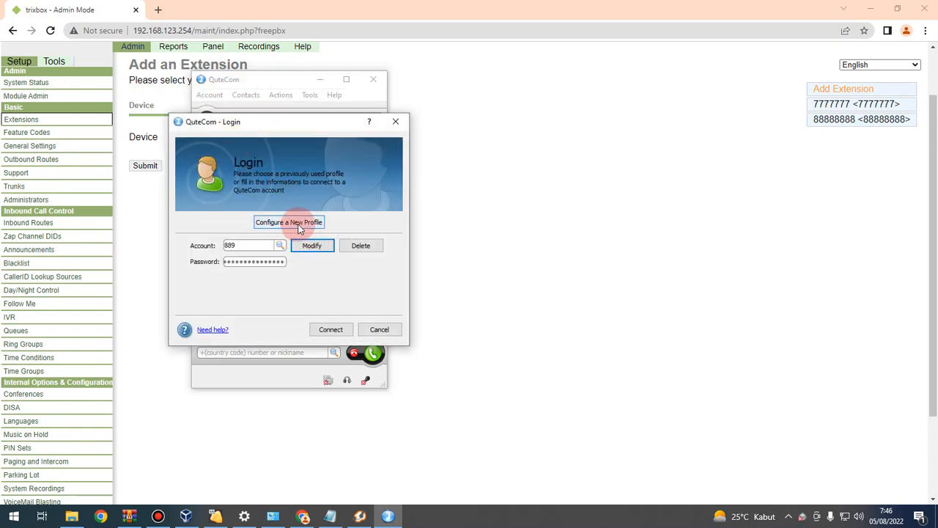
{"action": "left_click", "coordinate": [300, 226]}
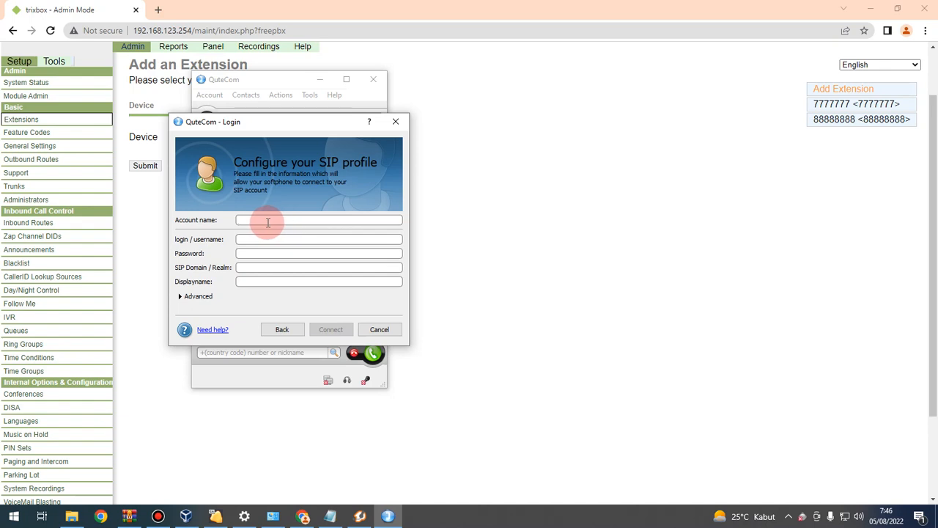
Step: Enter account and username 88888888, password, SIP domain 192.168.123.254, and connect
{"action": "left_click", "coordinate": [252, 219]}
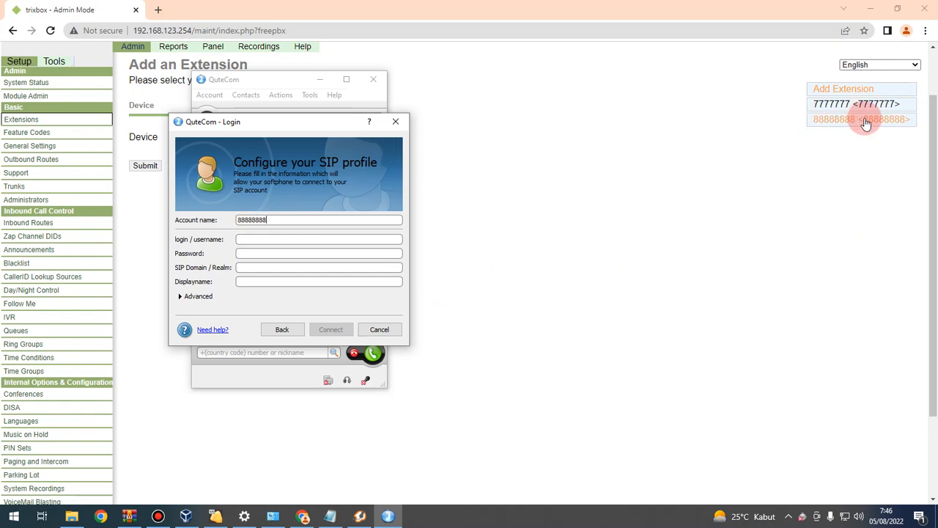
{"action": "left_click_drag", "start_coordinate": [277, 220], "coordinate": [194, 222]}
{"action": "key", "text": "ctrl+c"}
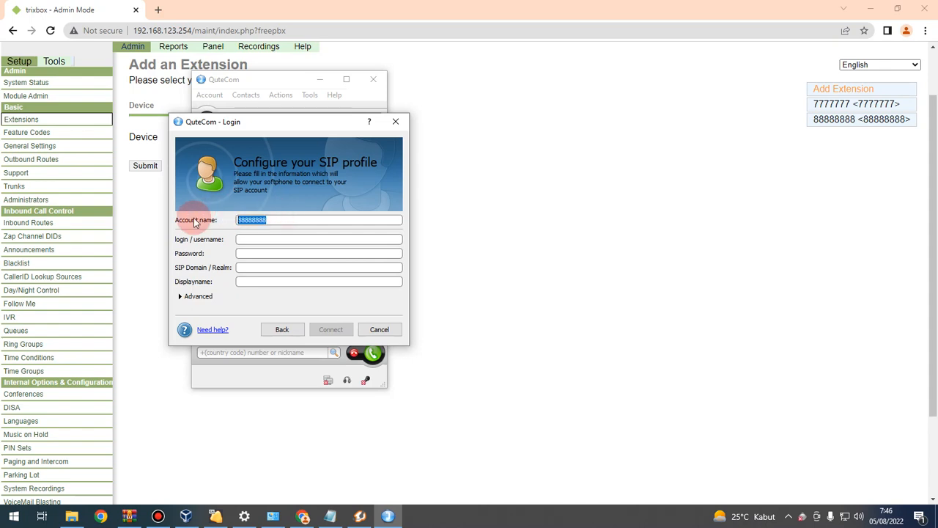
{"action": "left_click", "coordinate": [250, 242]}
{"action": "key", "text": "ctrl+v"}
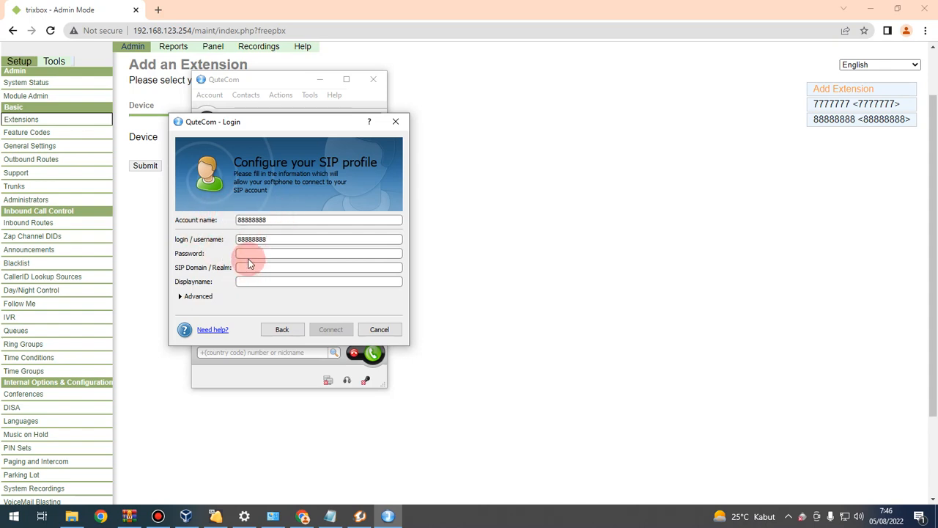
{"action": "left_click", "coordinate": [248, 256]}
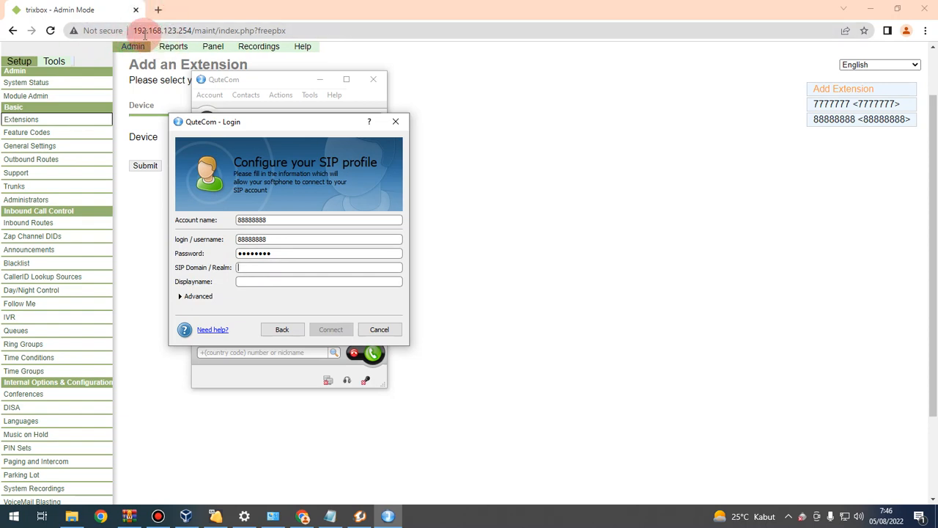
{"action": "type", "text": "19"}
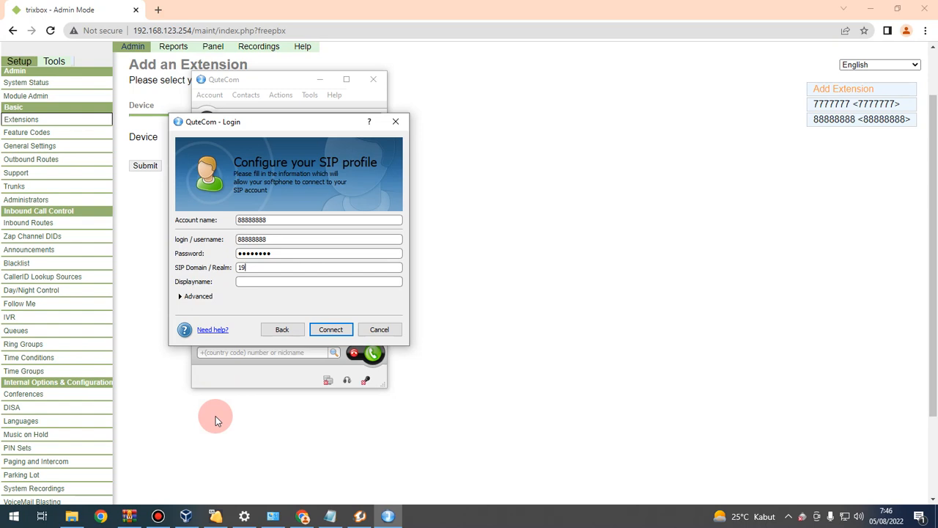
{"action": "type", "text": "2.168.123.254"}
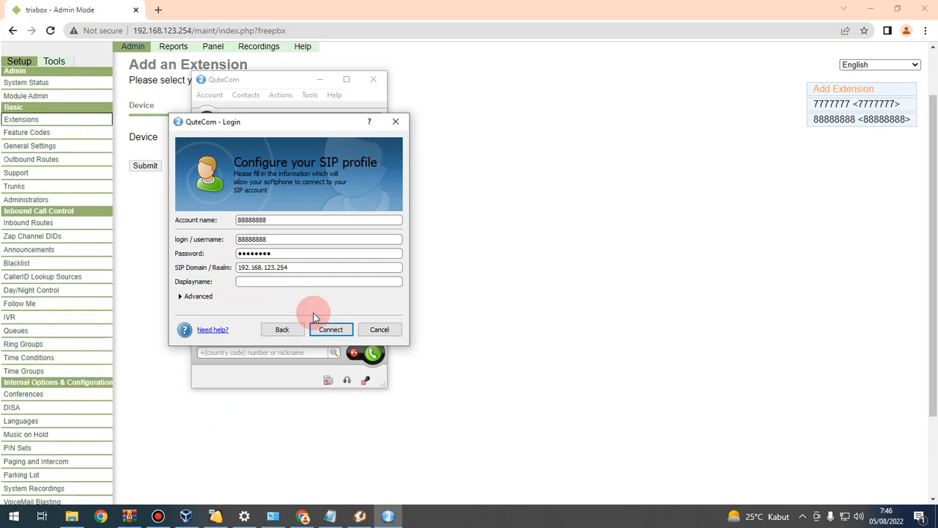
{"action": "left_click", "coordinate": [338, 330]}
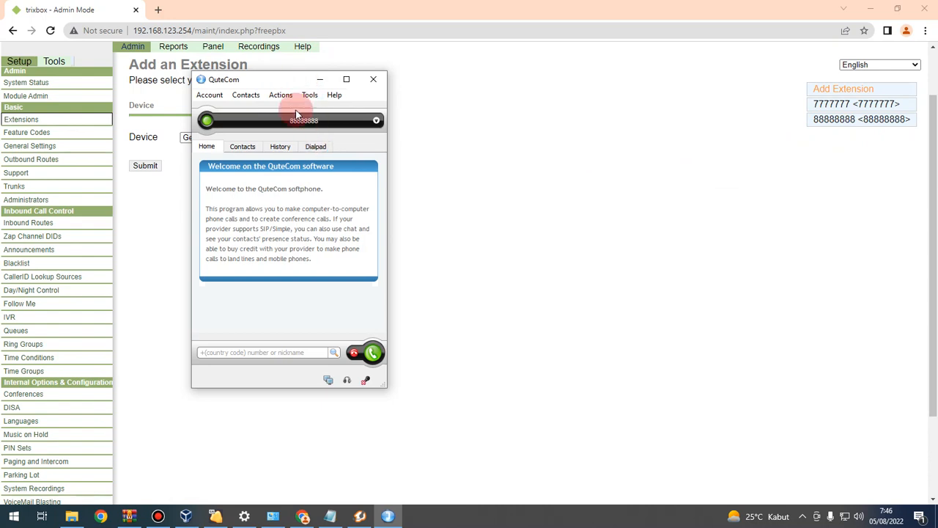
Step: With Zoiper5 placed beside QuteCom, dial 7777777 on QuteCom's dialpad and place the call
{"action": "left_click", "coordinate": [360, 517]}
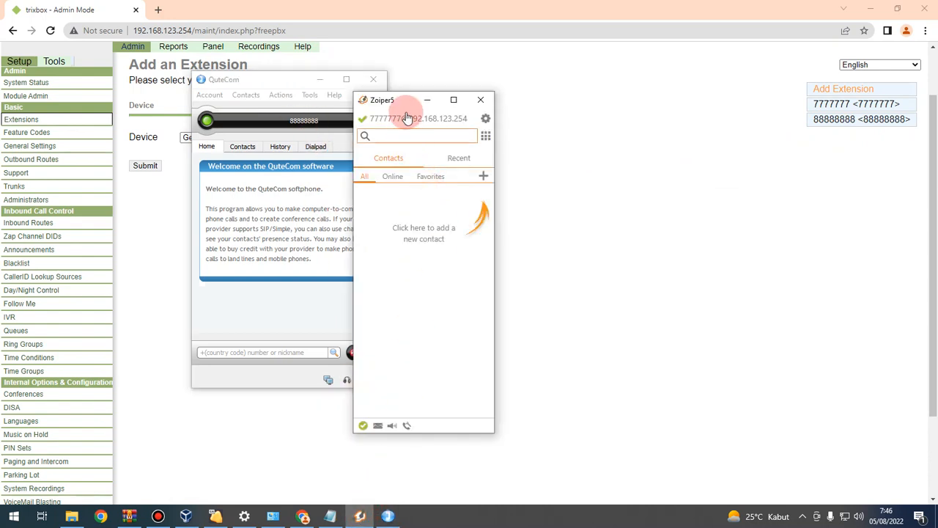
{"action": "left_click_drag", "start_coordinate": [398, 102], "coordinate": [609, 63]}
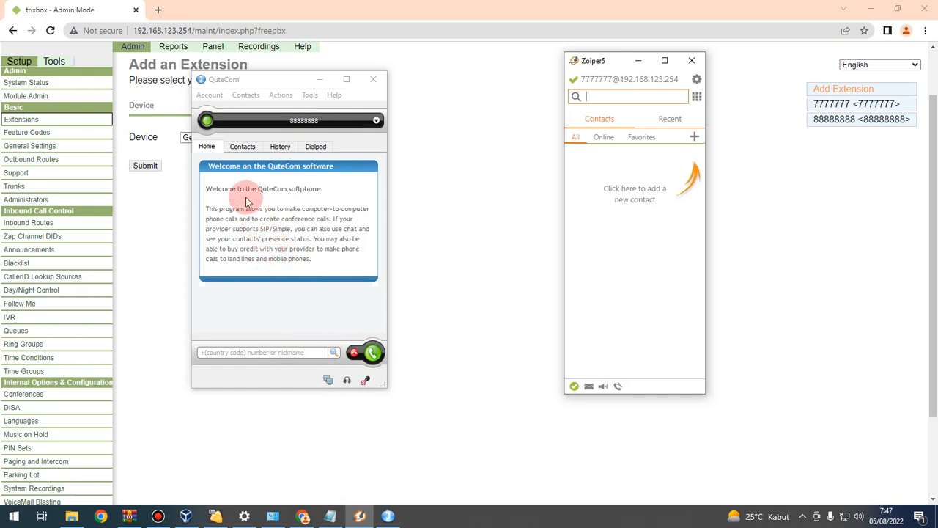
{"action": "left_click", "coordinate": [316, 146]}
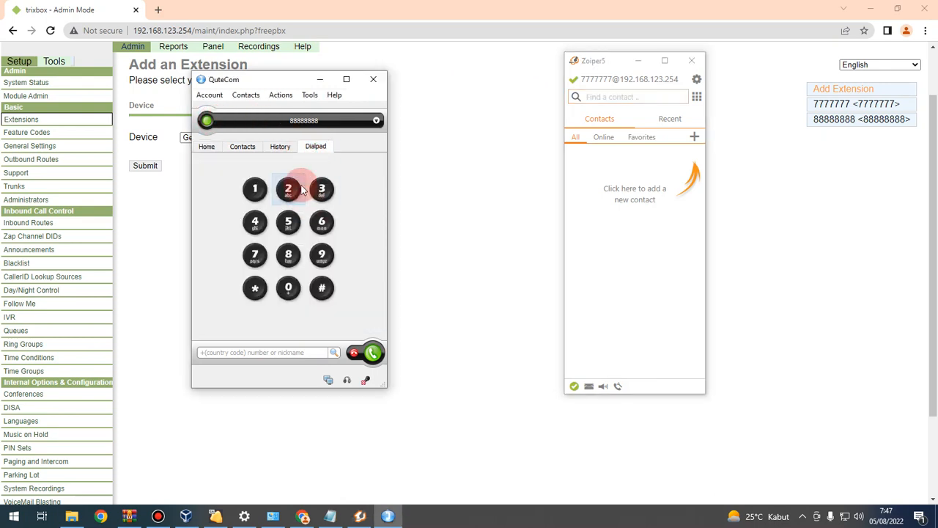
{"action": "left_click", "coordinate": [254, 256]}
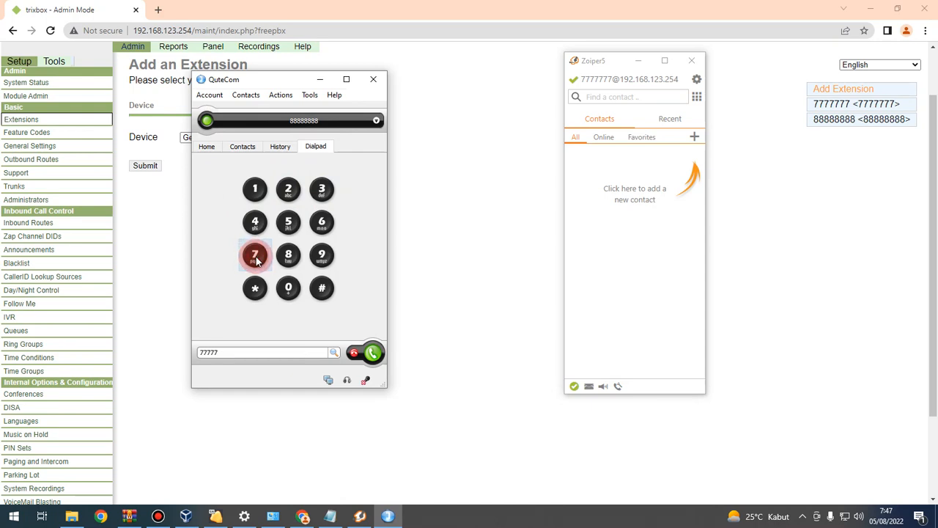
{"action": "left_click", "coordinate": [255, 257]}
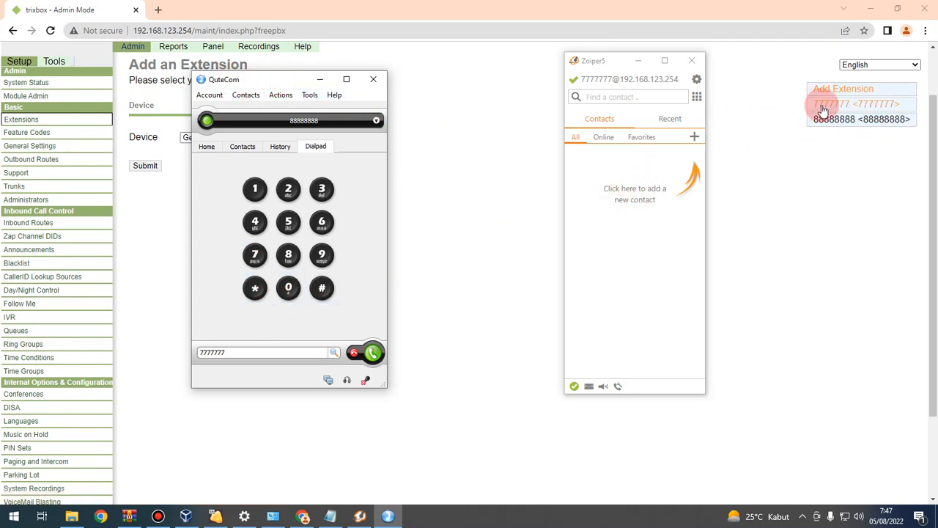
{"action": "left_click", "coordinate": [374, 354]}
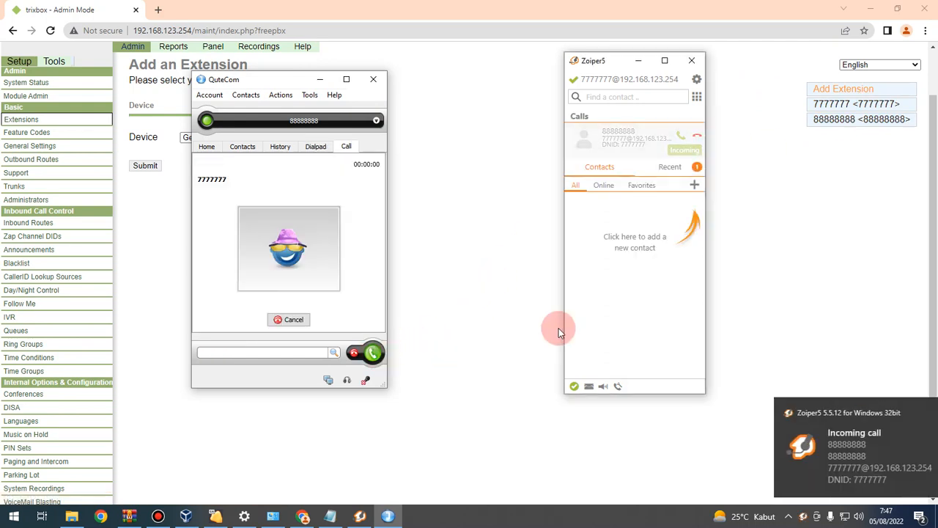